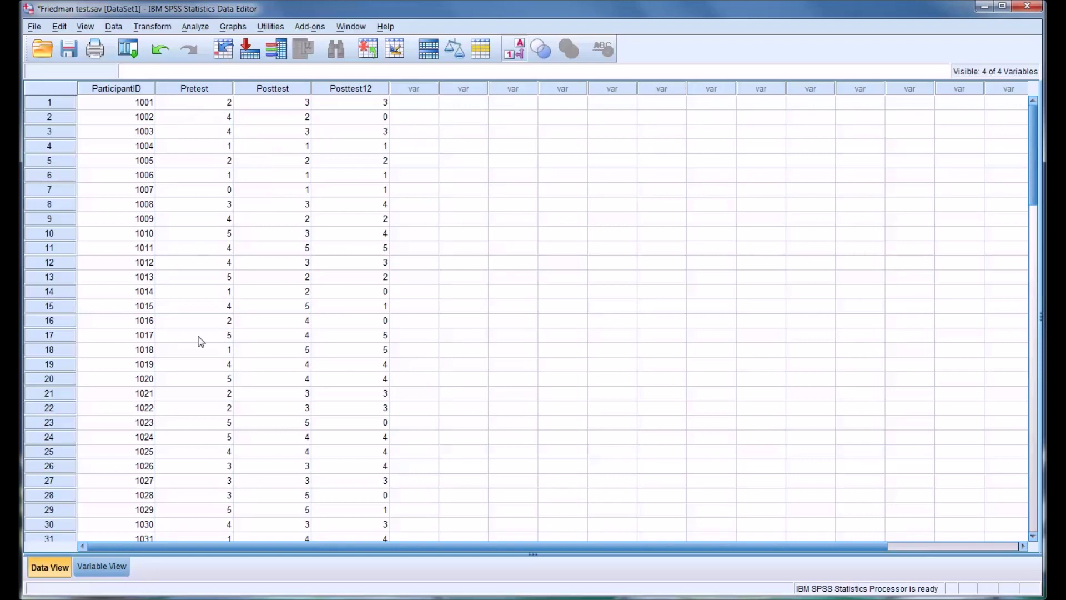
- Review the ParticipantID, Pretest, Posttest and Posttest12 variable definitions in Variable View
{"action": "left_click", "coordinate": [103, 567]}
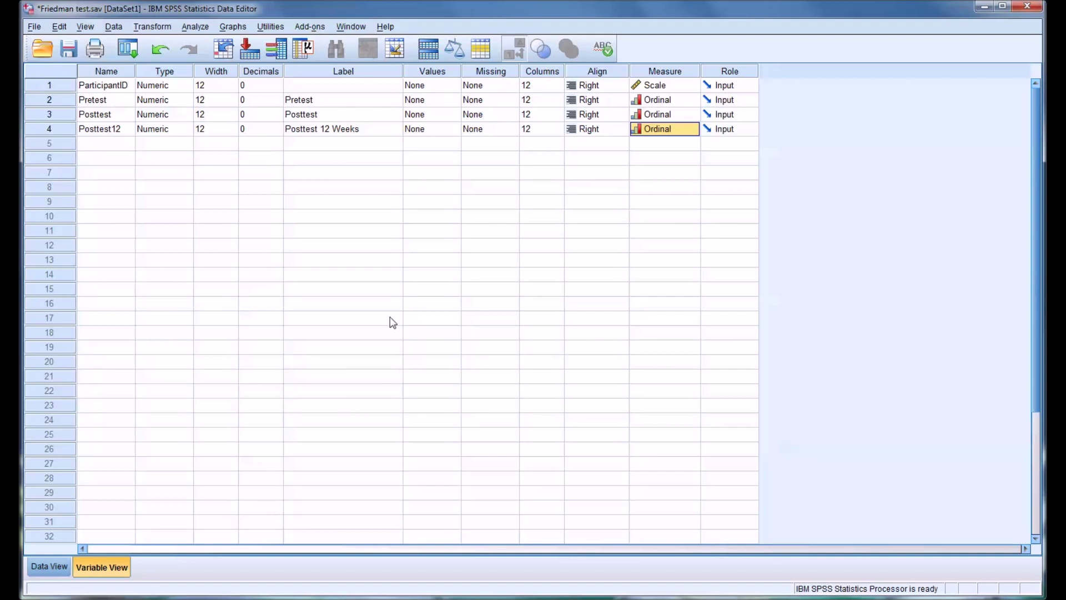
{"action": "left_click", "coordinate": [61, 86]}
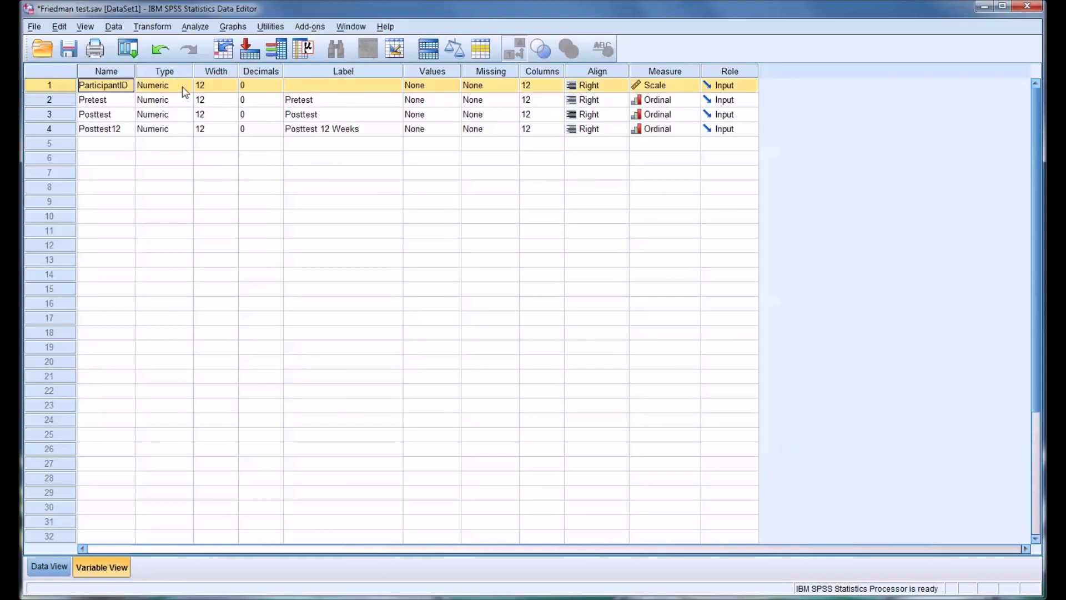
{"action": "left_click", "coordinate": [61, 102]}
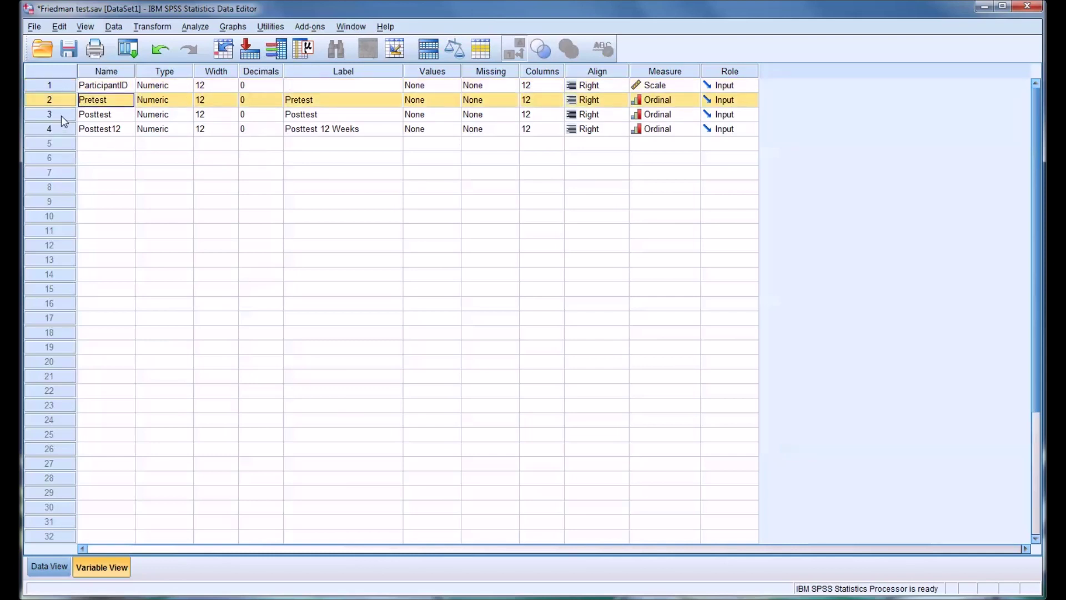
{"action": "left_click", "coordinate": [61, 115]}
{"action": "left_click", "coordinate": [61, 101]}
{"action": "left_click", "coordinate": [62, 115]}
{"action": "left_click", "coordinate": [63, 132]}
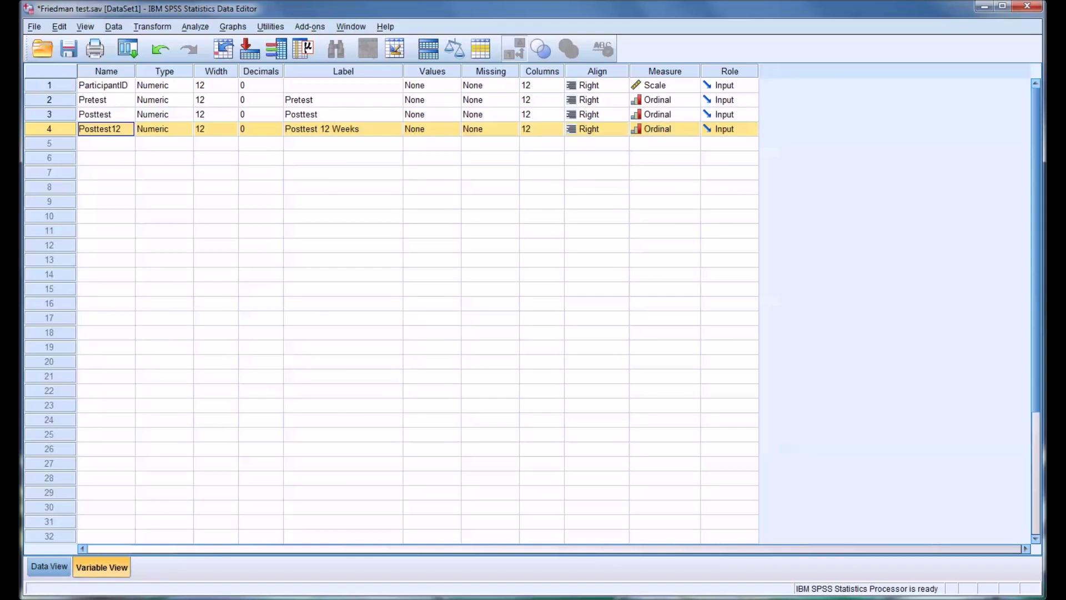
{"action": "left_click", "coordinate": [55, 571]}
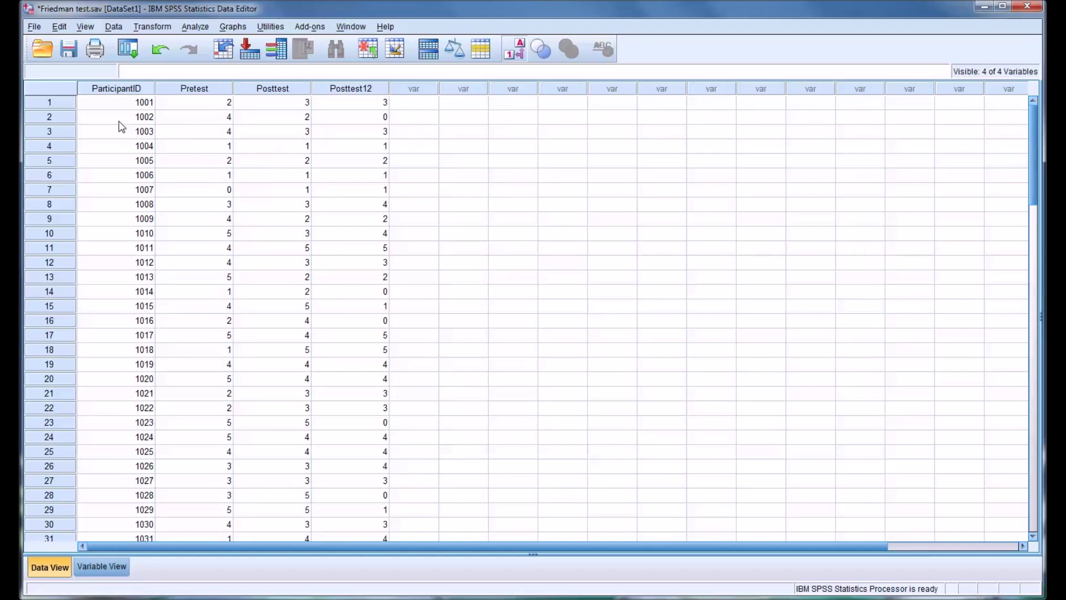
- In Data View, examine the ParticipantID and Pretest columns and the first participant's three scores
{"action": "left_click", "coordinate": [118, 89]}
{"action": "scroll", "coordinate": [126, 121], "scroll_direction": "down", "scroll_amount": 13}
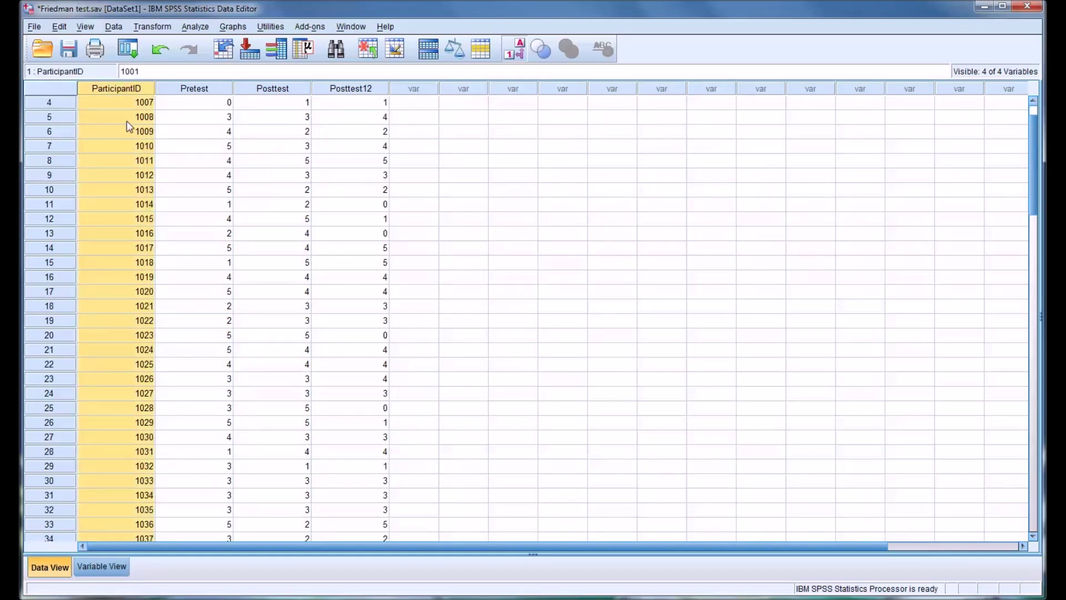
{"action": "scroll", "coordinate": [126, 132], "scroll_direction": "down", "scroll_amount": 4}
{"action": "scroll", "coordinate": [127, 133], "scroll_direction": "up", "scroll_amount": 16}
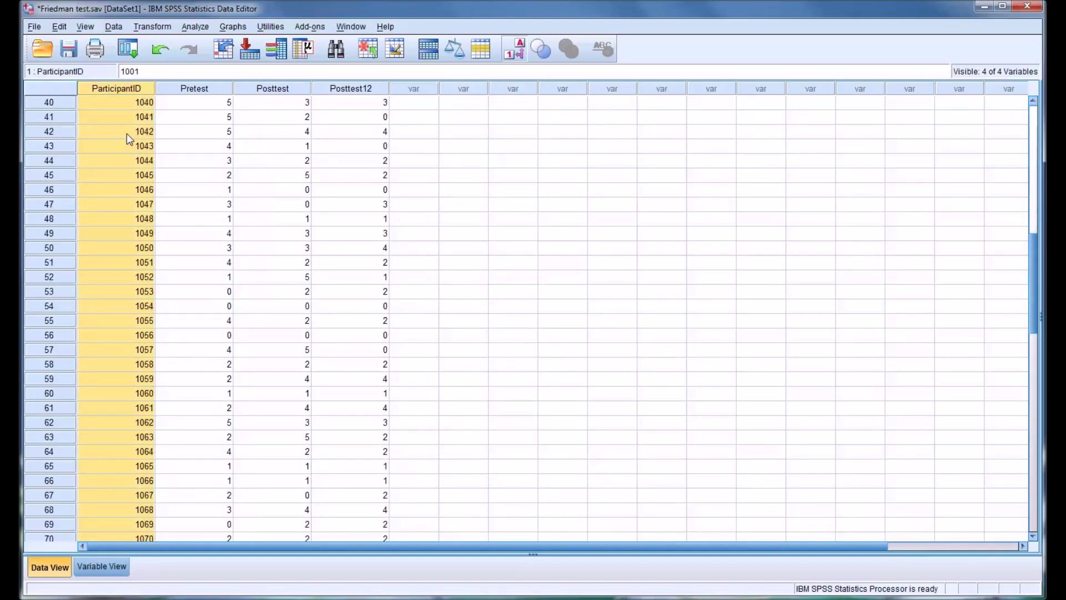
{"action": "scroll", "coordinate": [126, 134], "scroll_direction": "up", "scroll_amount": 1}
{"action": "left_click", "coordinate": [200, 90]}
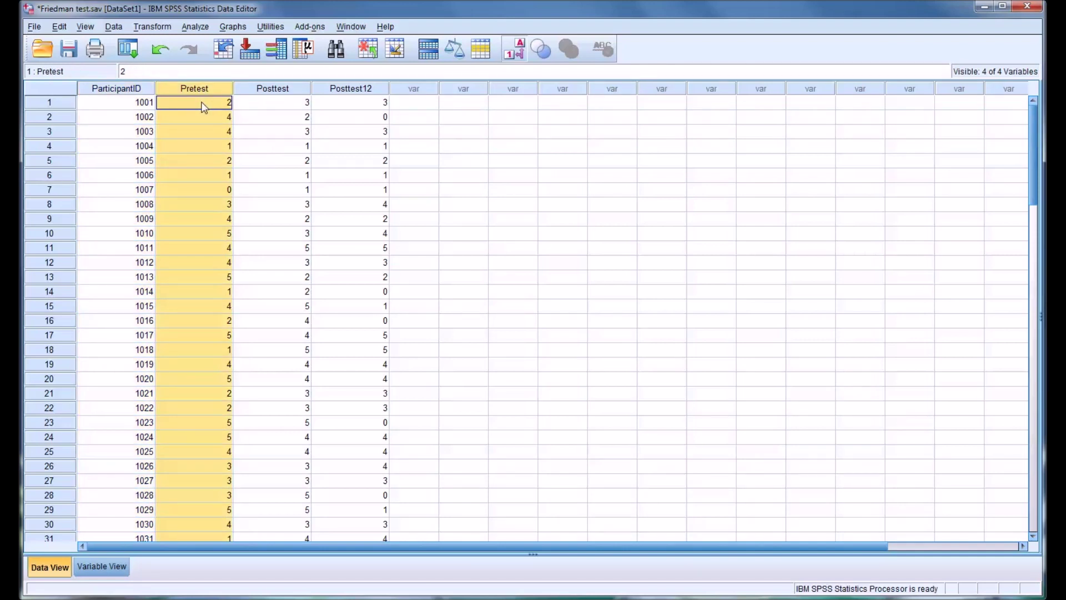
{"action": "left_click", "coordinate": [204, 107]}
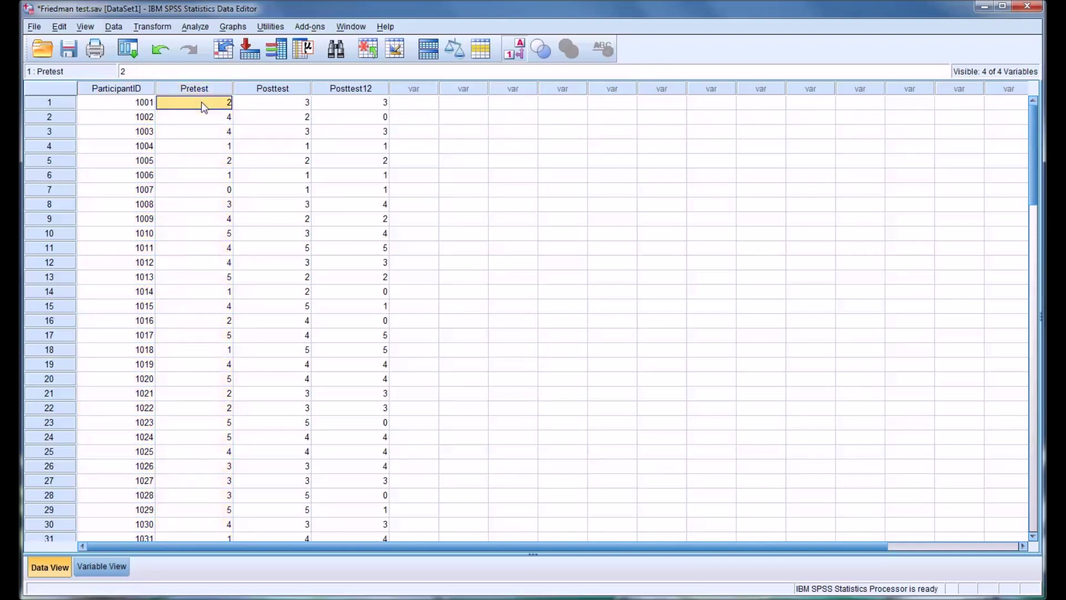
{"action": "left_click", "coordinate": [255, 108]}
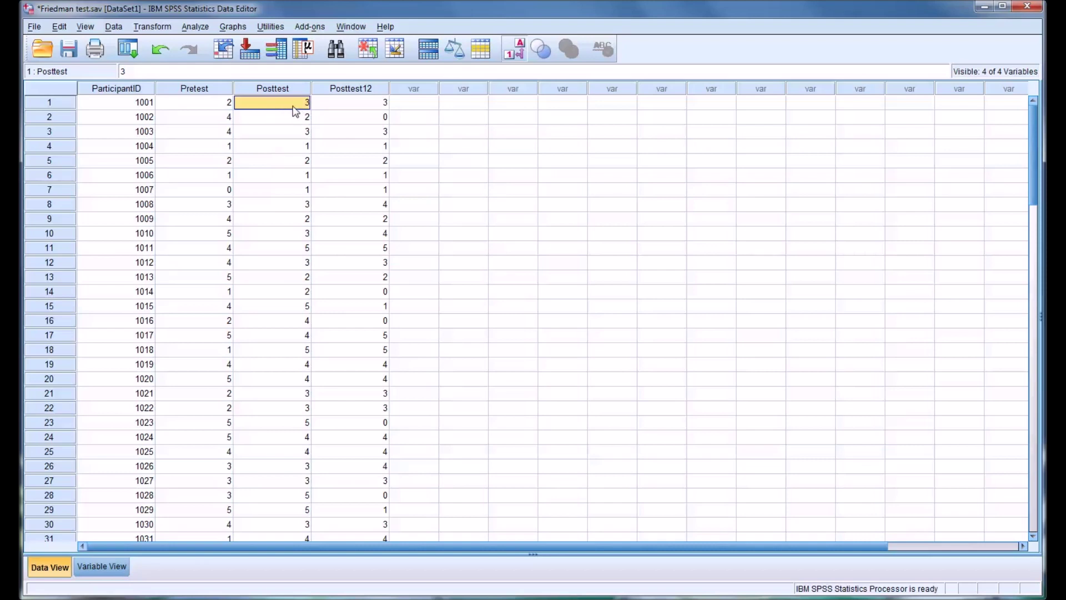
{"action": "left_click", "coordinate": [342, 107]}
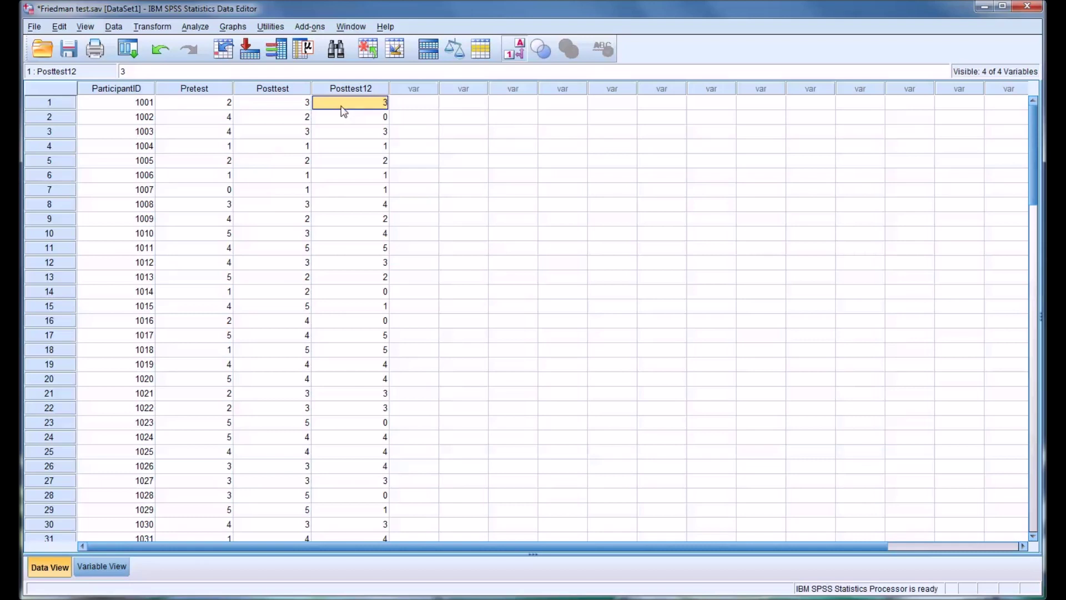
- Compare the first row's scores with the Pretest values 0 in row 7 and 5 in row 10
{"action": "left_click", "coordinate": [282, 110]}
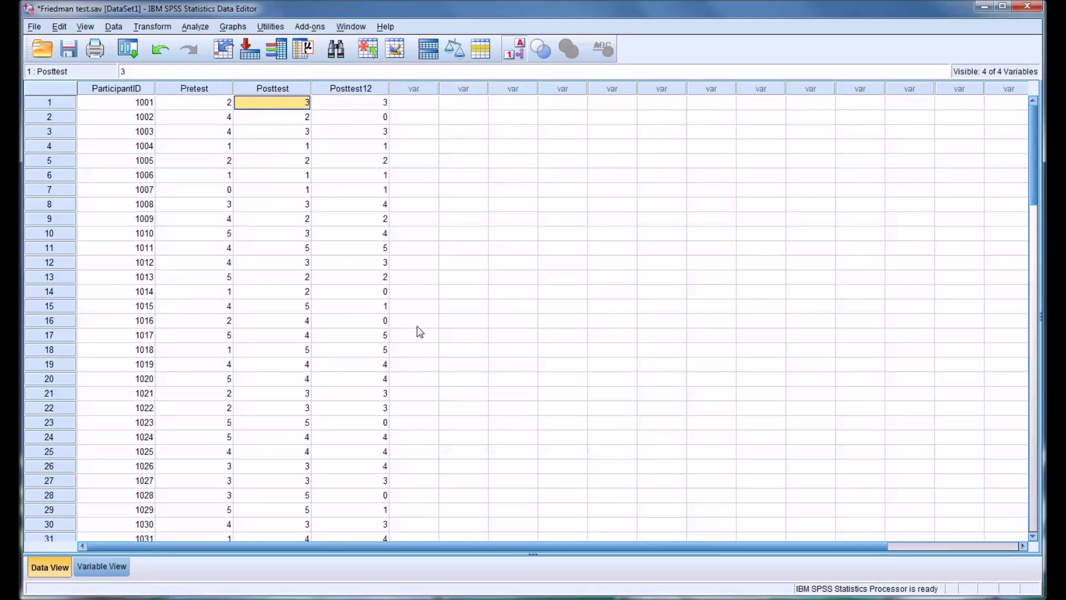
{"action": "left_click", "coordinate": [201, 92]}
{"action": "left_click", "coordinate": [198, 105]}
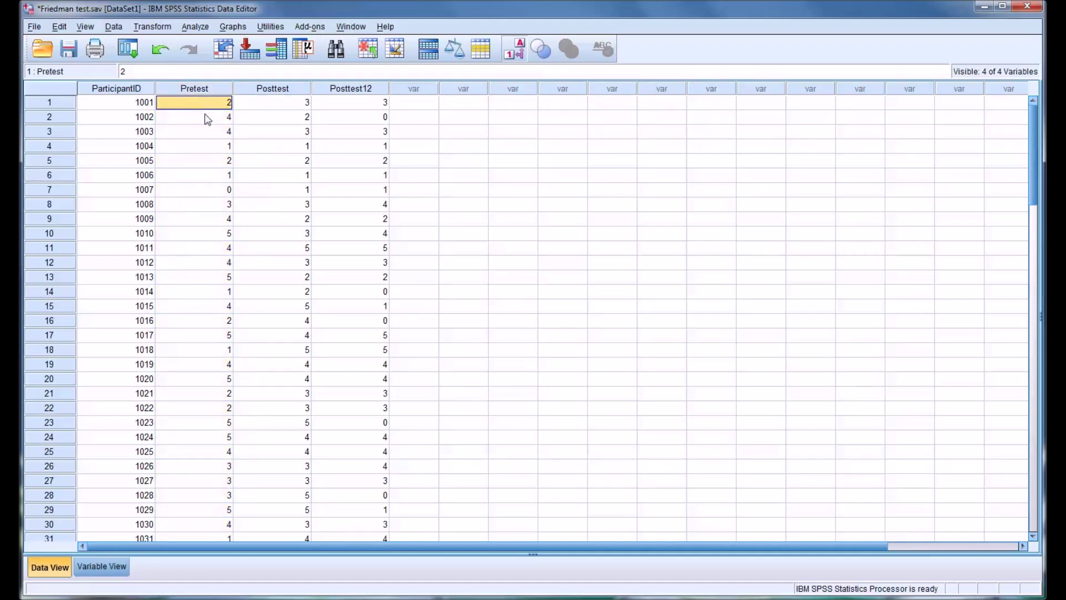
{"action": "left_click", "coordinate": [201, 192]}
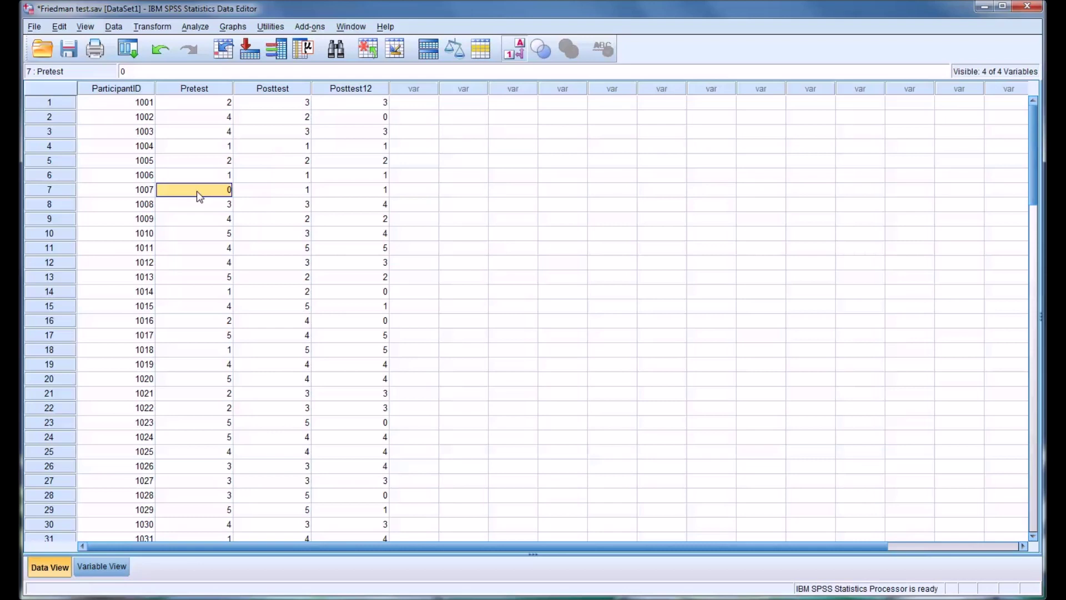
{"action": "left_click", "coordinate": [214, 234]}
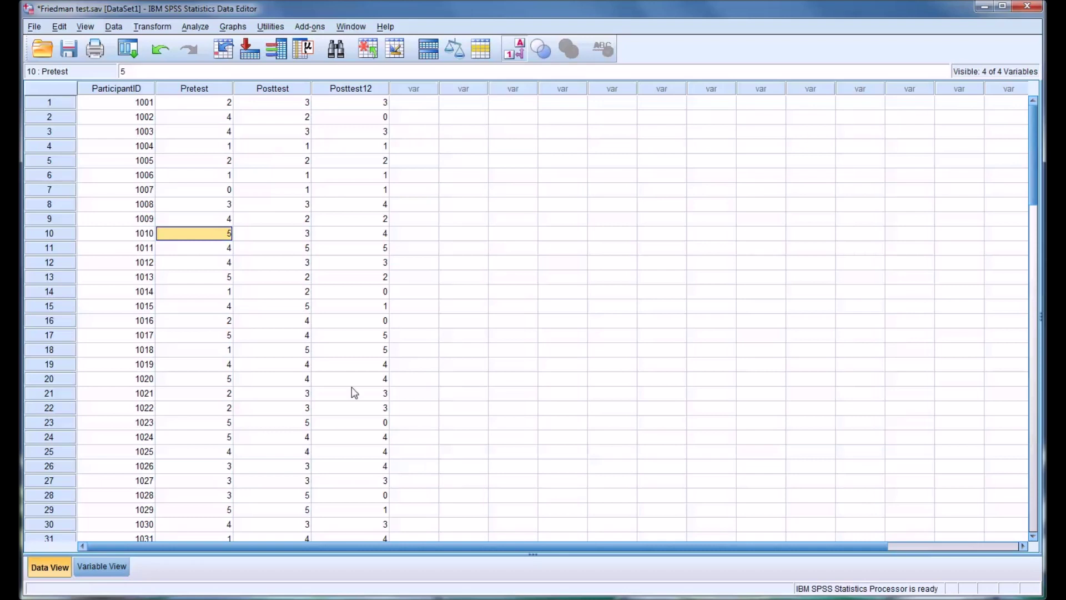
{"action": "left_click", "coordinate": [198, 192]}
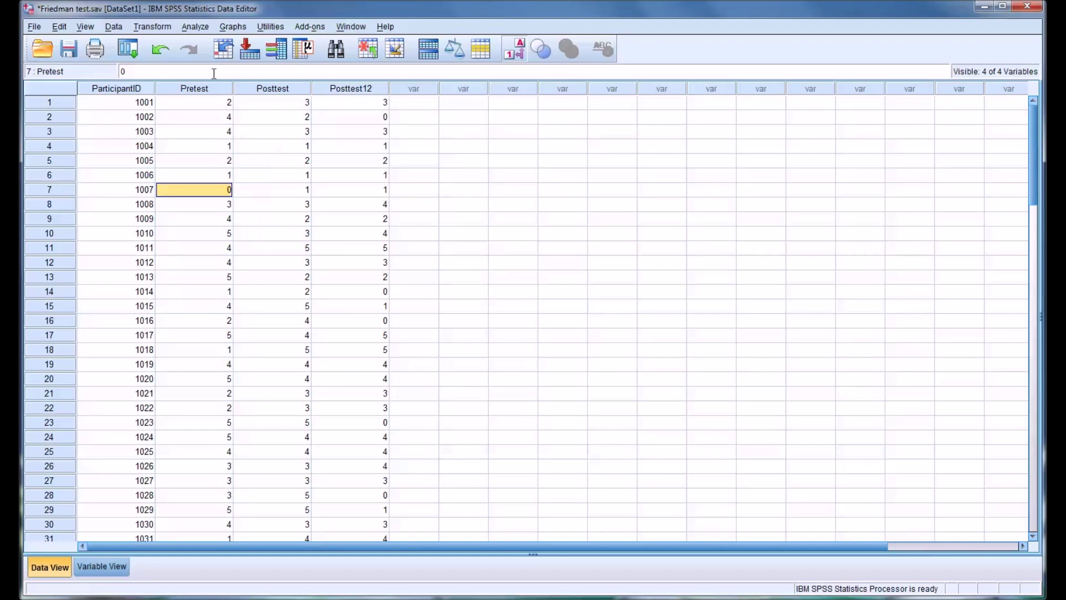
- Open the K Related Samples test and add Pretest, Posttest and Posttest 12 Weeks as test variables
{"action": "left_click", "coordinate": [196, 27]}
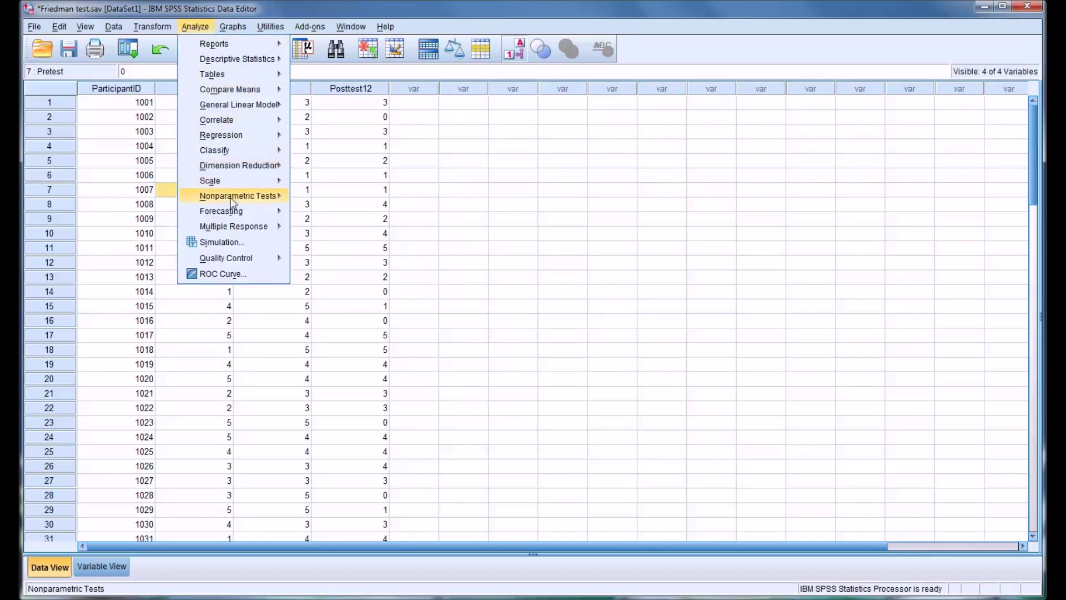
{"action": "mouse_move", "coordinate": [233, 202]}
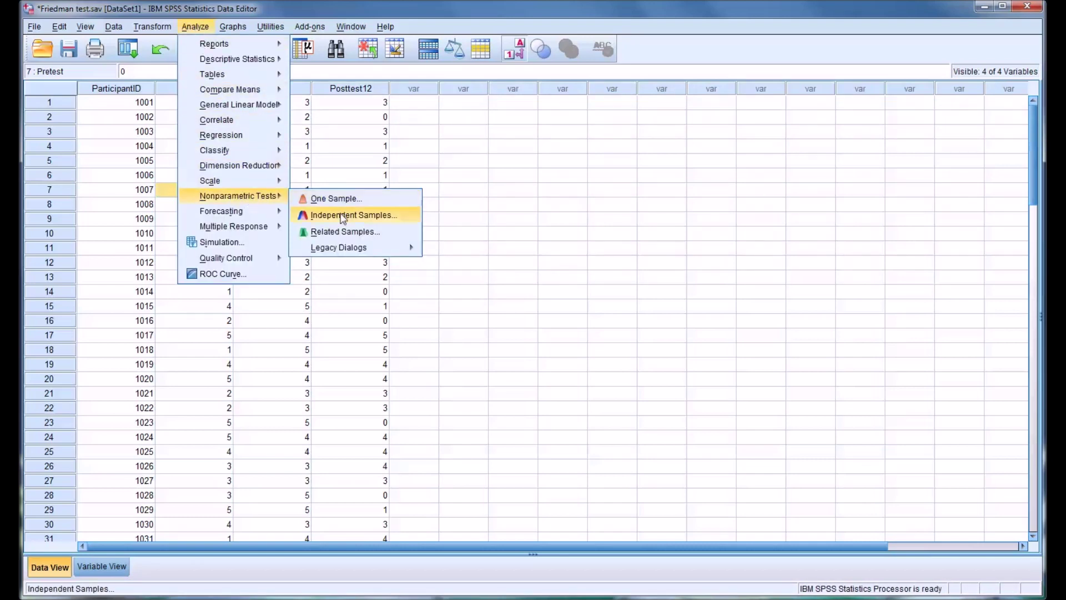
{"action": "mouse_move", "coordinate": [357, 251]}
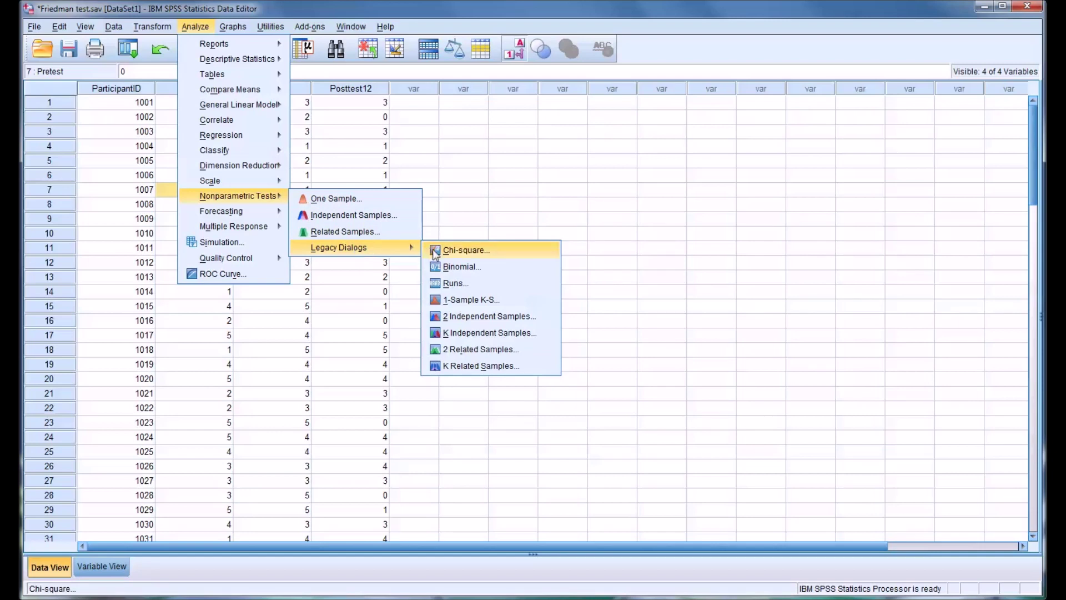
{"action": "left_click", "coordinate": [481, 367]}
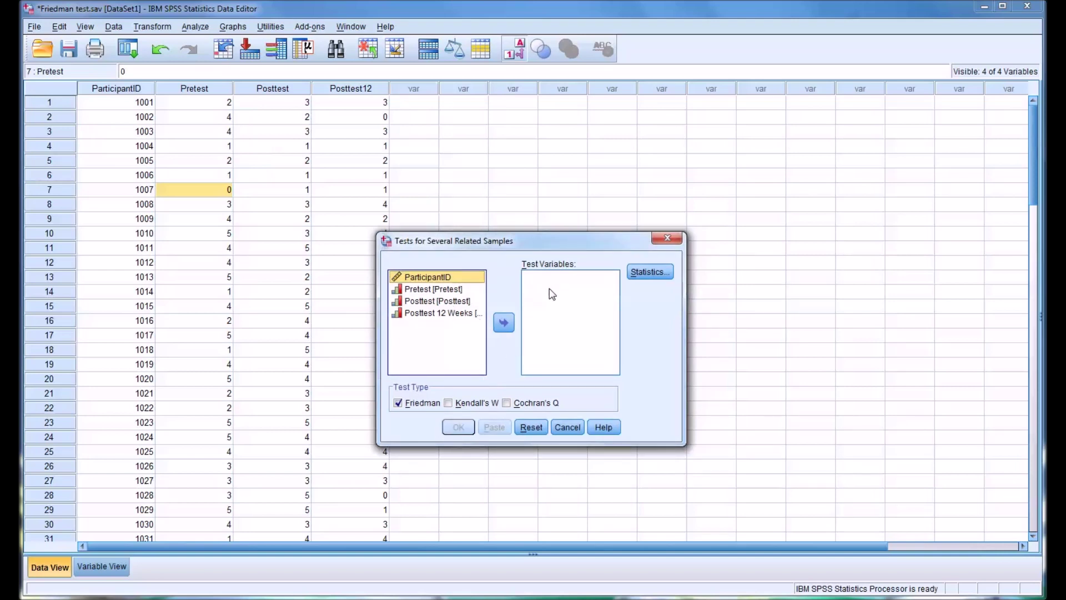
{"action": "left_click", "coordinate": [450, 294]}
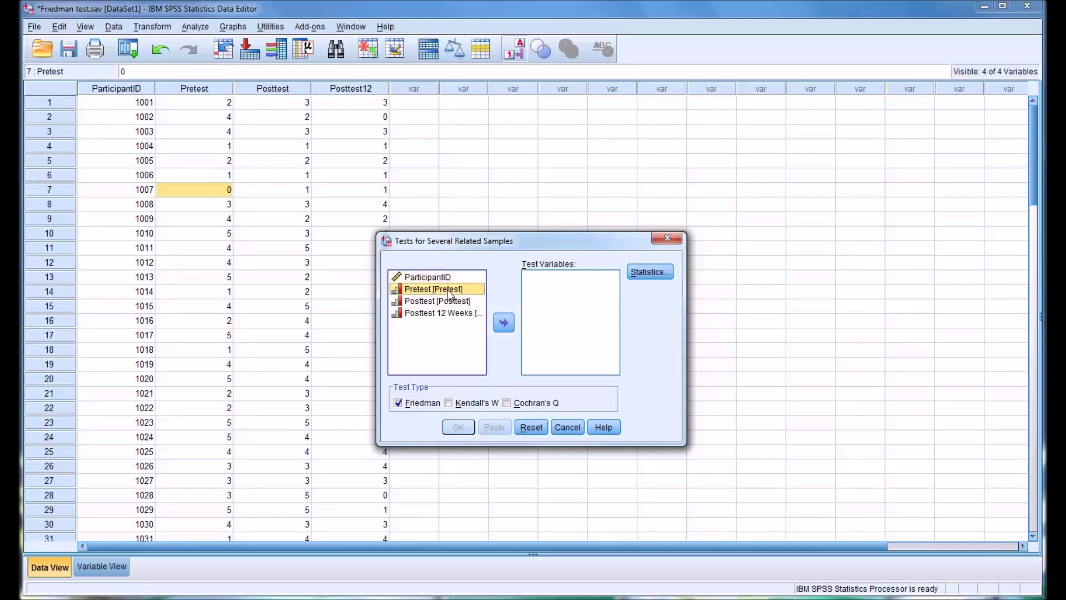
{"action": "left_click", "coordinate": [504, 322]}
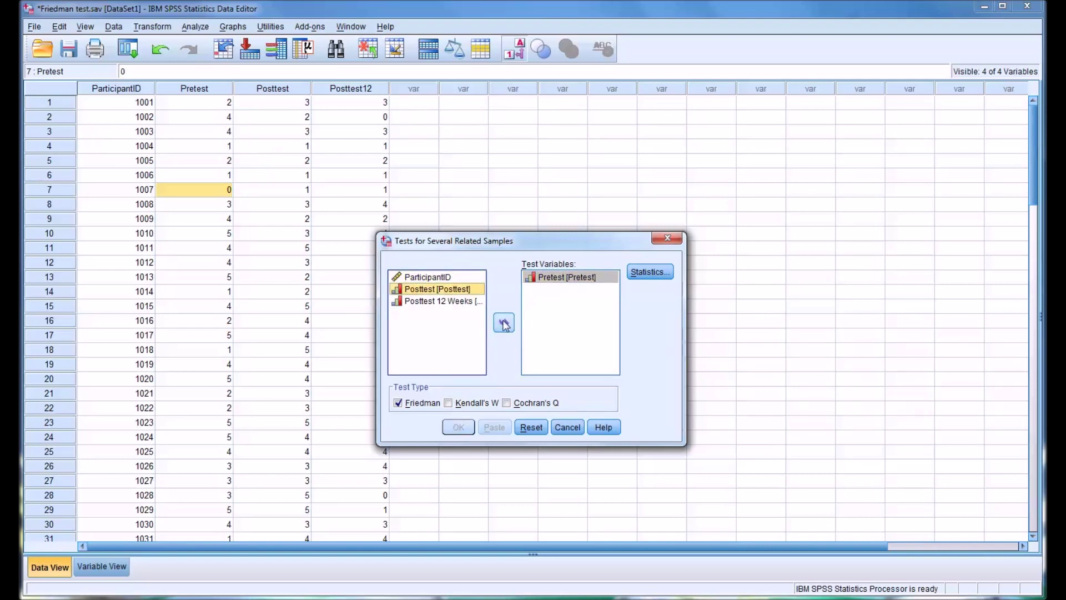
{"action": "left_click", "coordinate": [504, 322]}
{"action": "left_click", "coordinate": [450, 290]}
{"action": "left_click", "coordinate": [504, 324]}
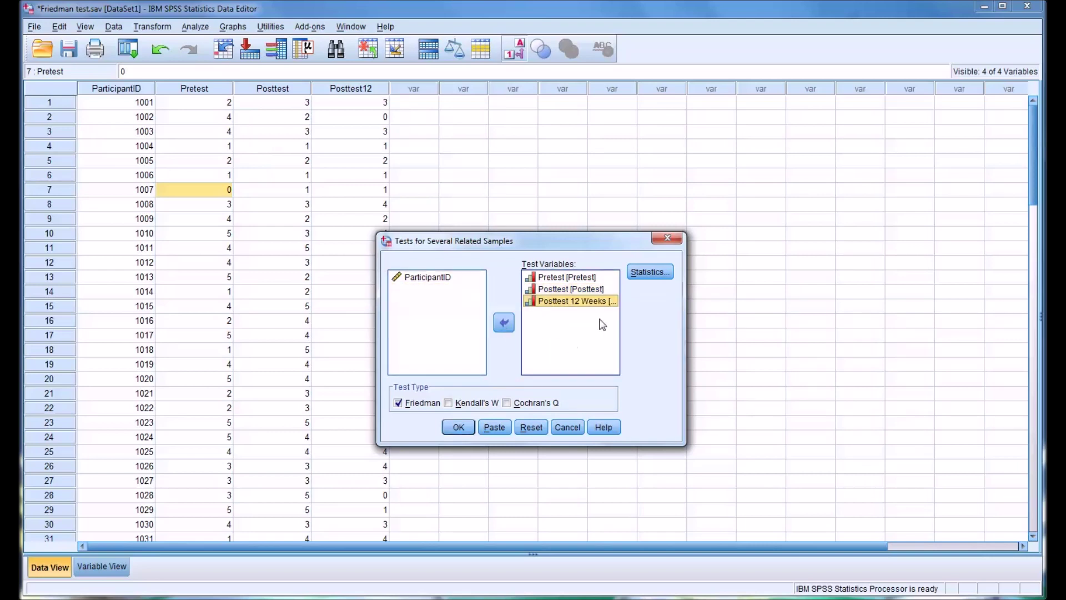
- Turn on Descriptive statistics and run the Friedman test
{"action": "left_click", "coordinate": [641, 272]}
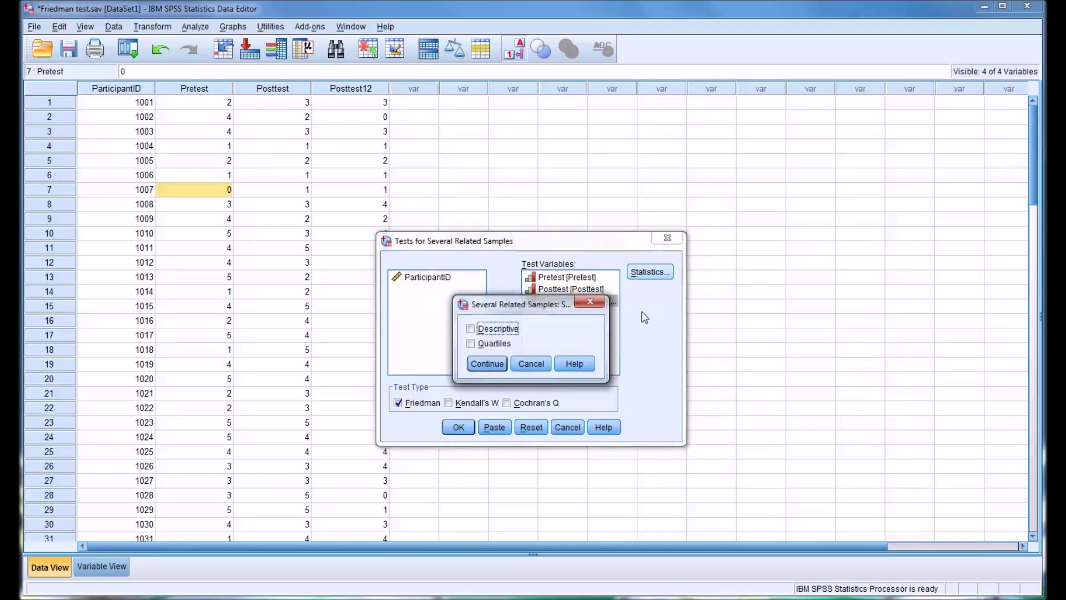
{"action": "left_click", "coordinate": [470, 328]}
{"action": "left_click", "coordinate": [487, 365]}
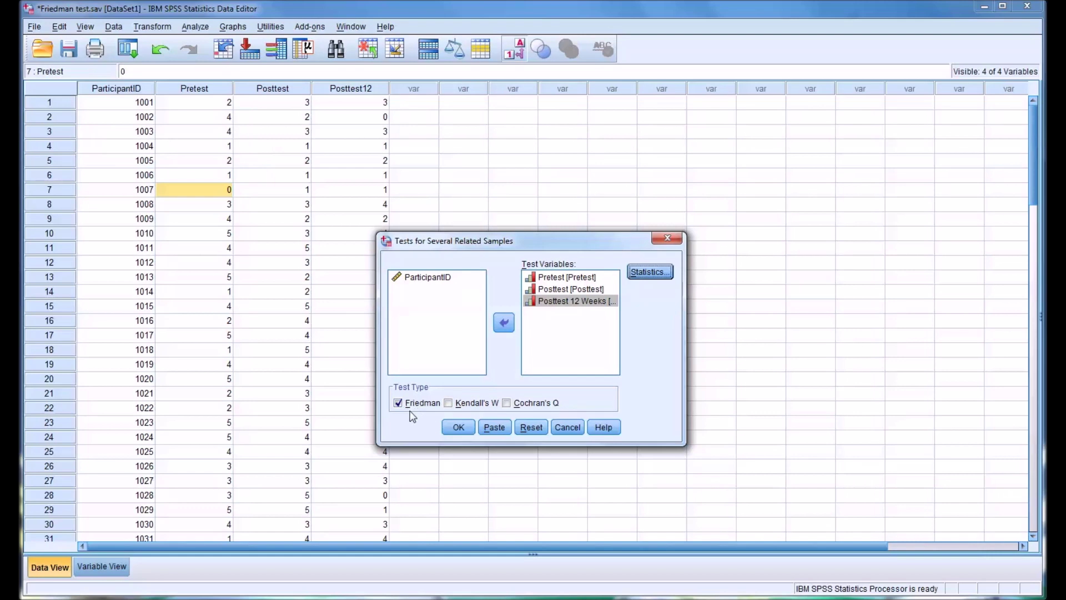
{"action": "left_click", "coordinate": [457, 427]}
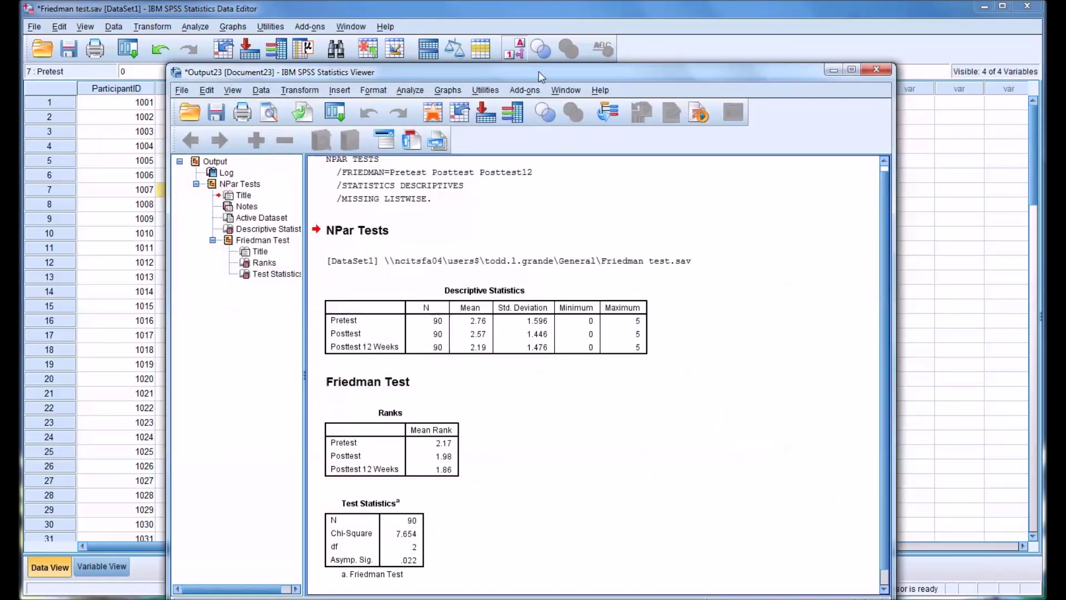
{"action": "left_click_drag", "start_coordinate": [537, 72], "coordinate": [542, 37]}
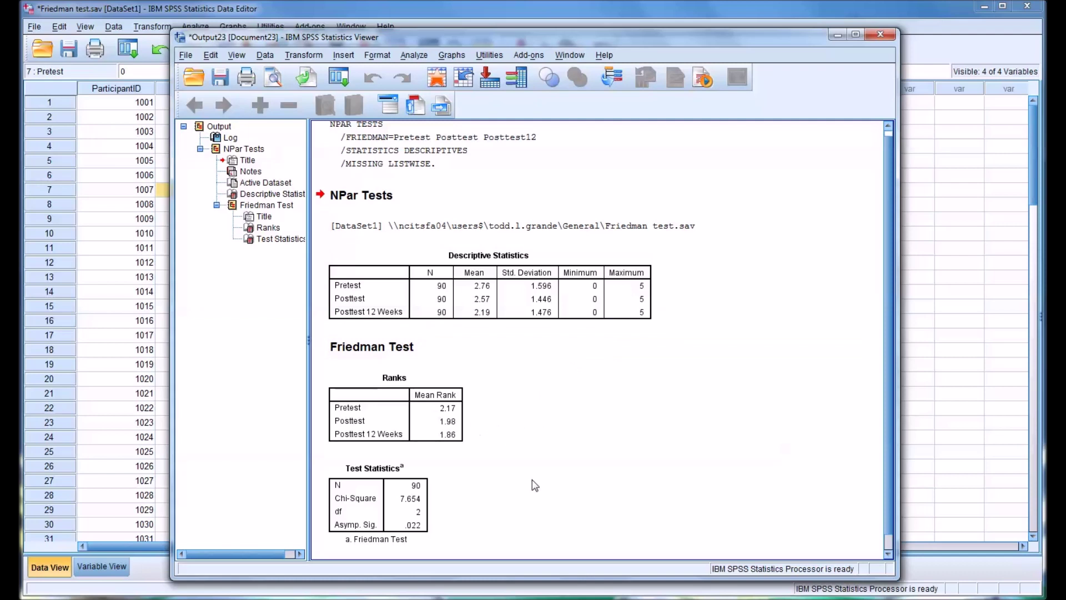
{"action": "scroll", "coordinate": [891, 475], "scroll_direction": "down", "scroll_amount": 1}
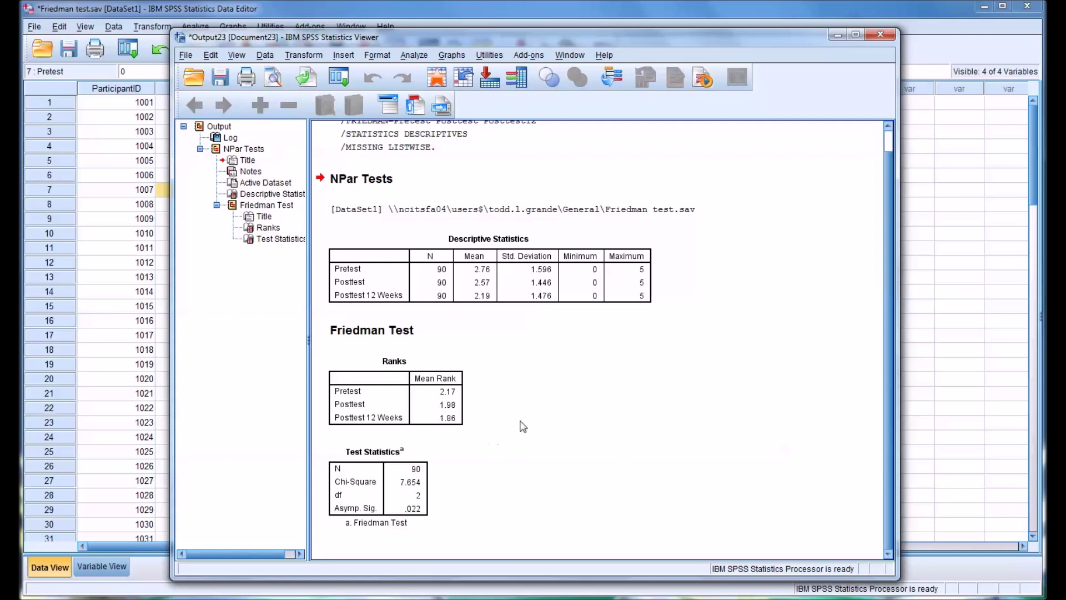
{"action": "left_click", "coordinate": [506, 286]}
{"action": "left_click", "coordinate": [516, 364]}
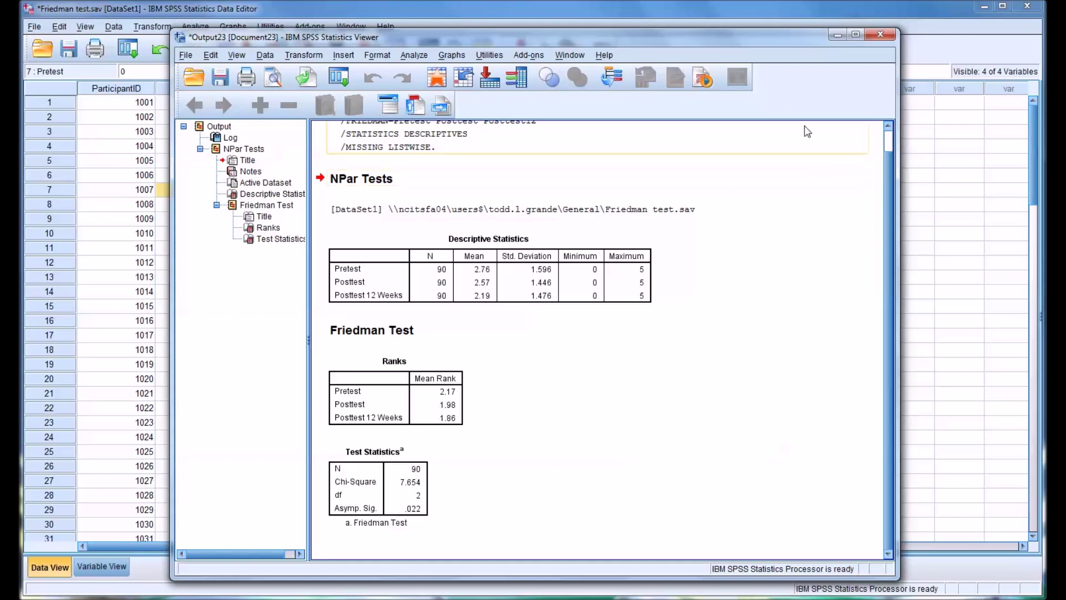
{"action": "left_click", "coordinate": [839, 35]}
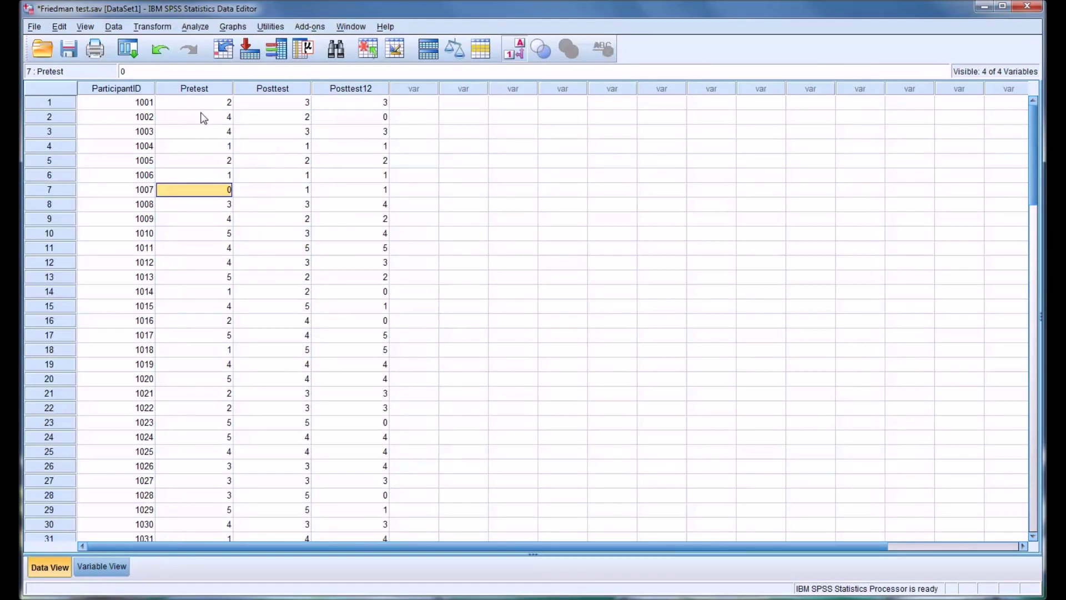
- Select row 1's Pretest, Posttest and Posttest12 values in the Data Editor
{"action": "left_click", "coordinate": [193, 104]}
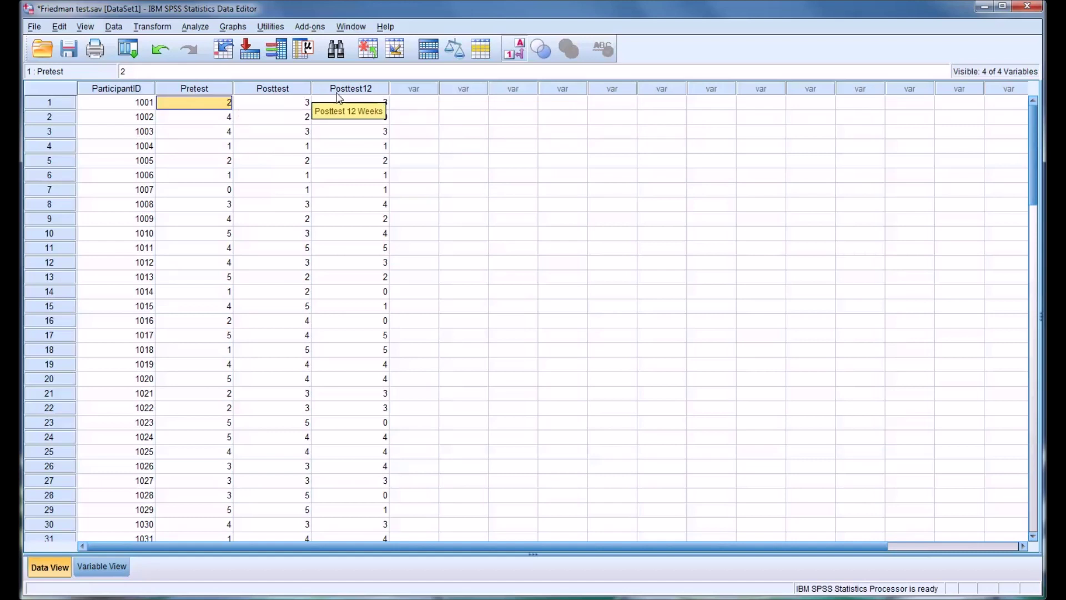
{"action": "left_click", "coordinate": [273, 102]}
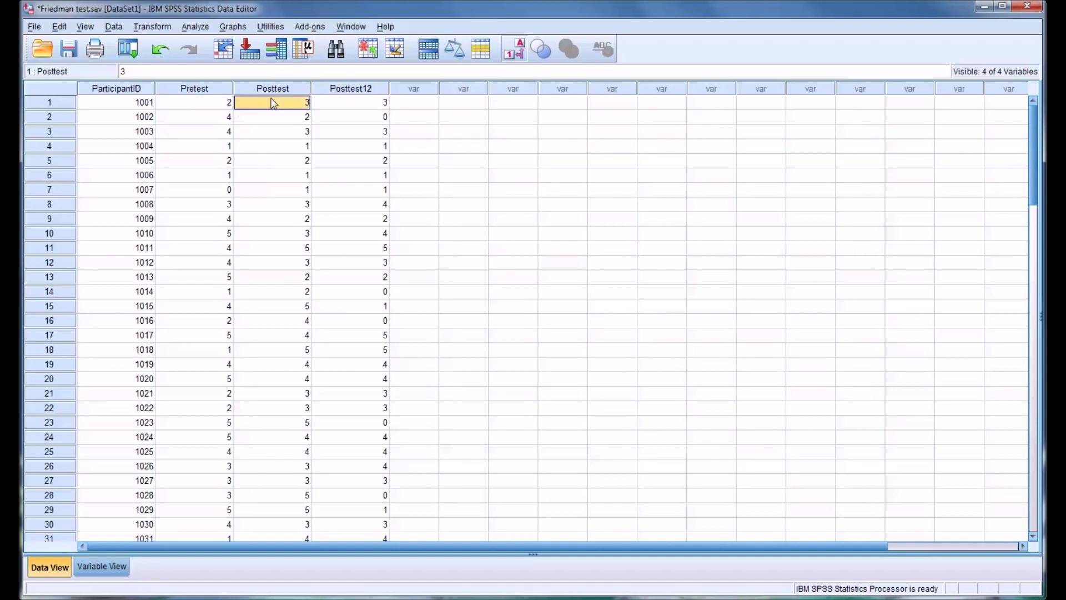
{"action": "left_click", "coordinate": [353, 106]}
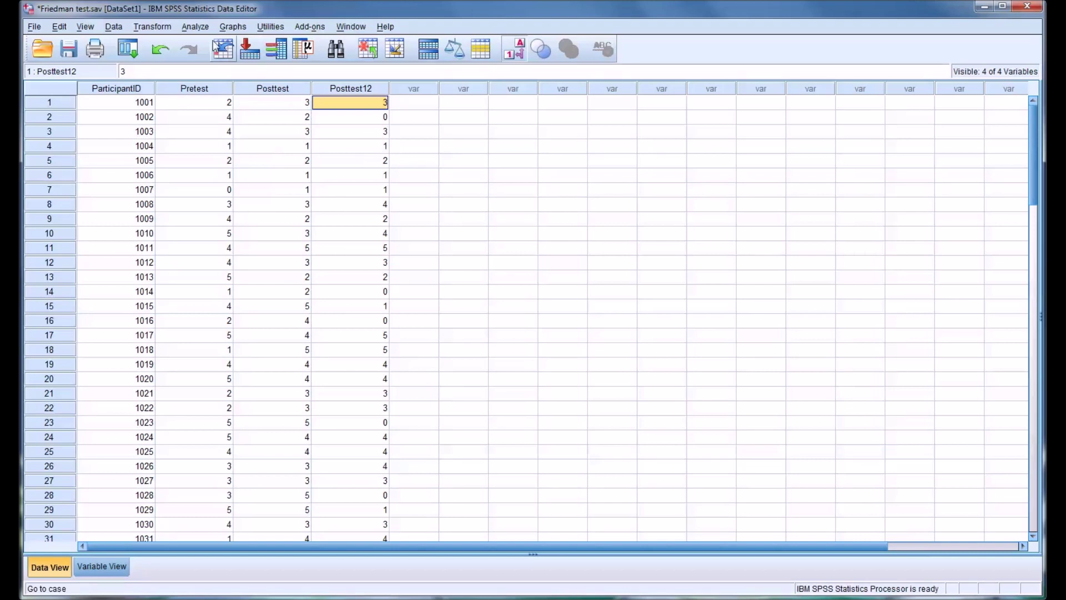
- Open the 2 Related Samples test from Analyze > Nonparametric Tests > Legacy Dialogs
{"action": "left_click", "coordinate": [195, 26]}
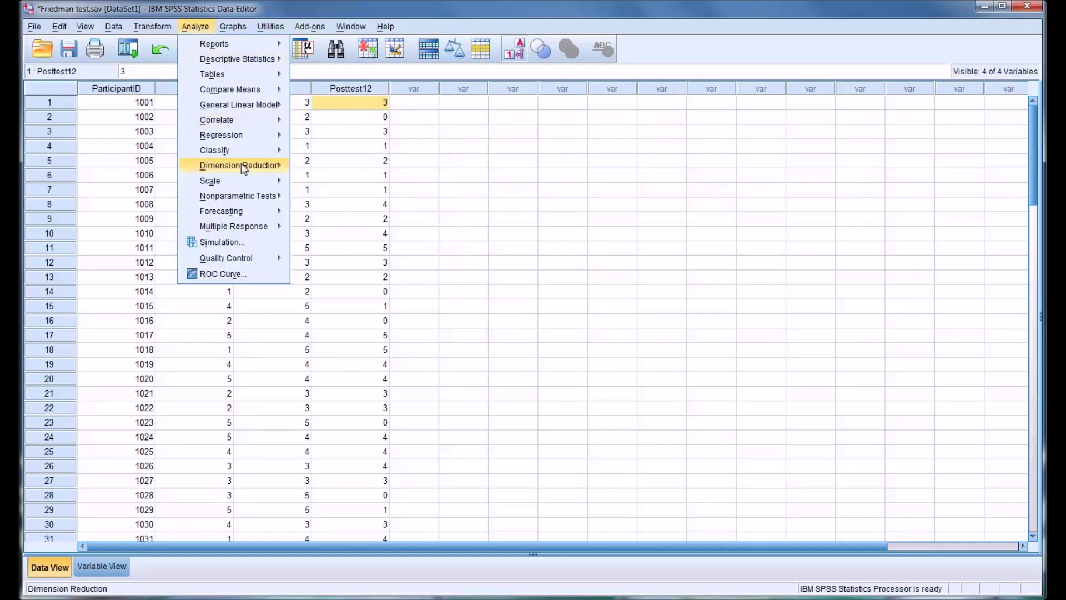
{"action": "mouse_move", "coordinate": [242, 199]}
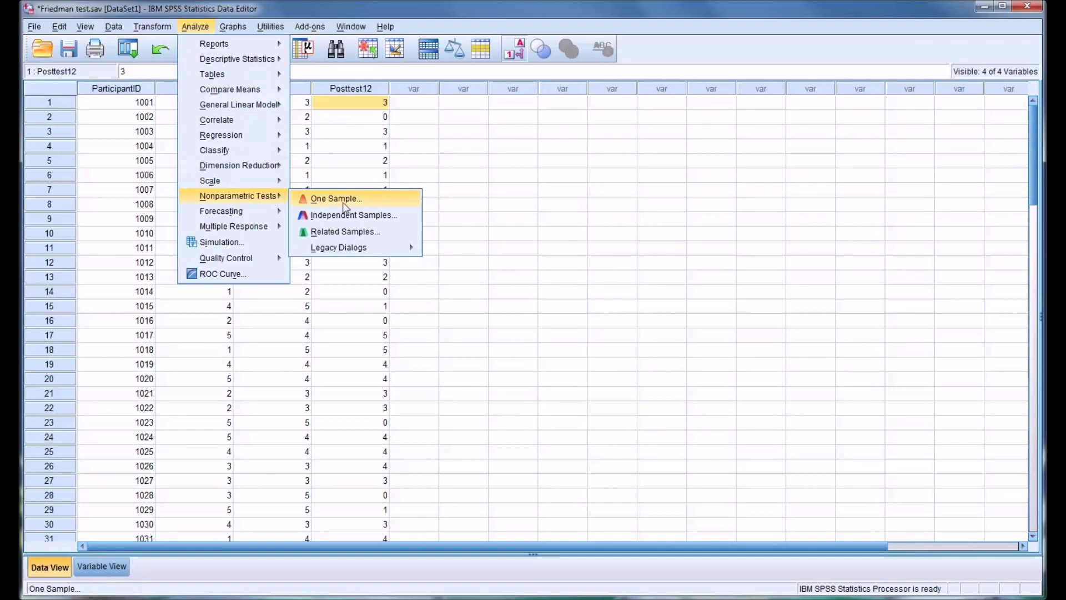
{"action": "mouse_move", "coordinate": [369, 249]}
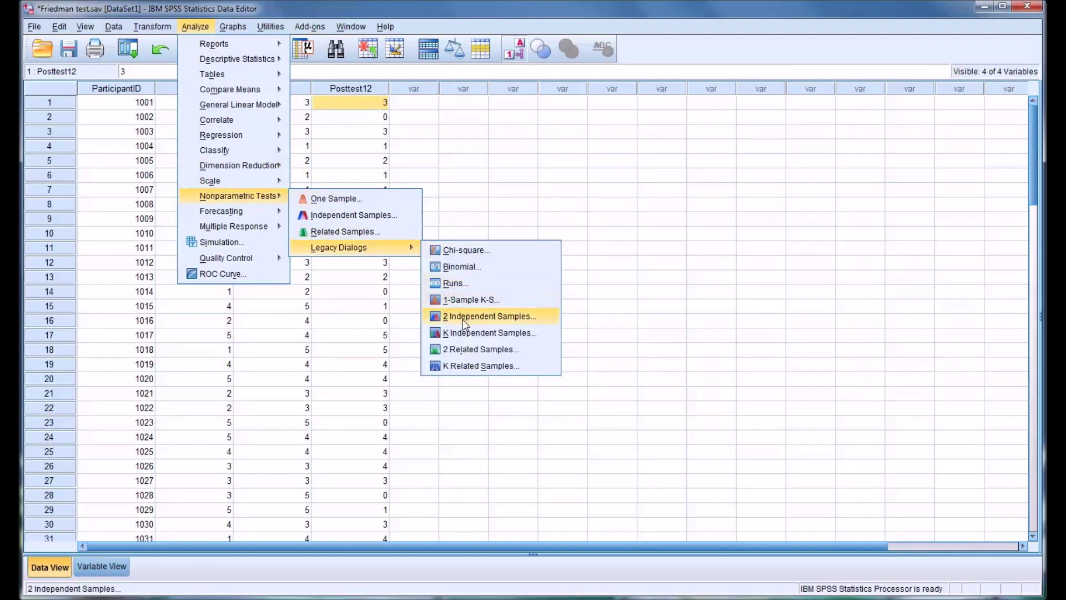
{"action": "left_click", "coordinate": [471, 348]}
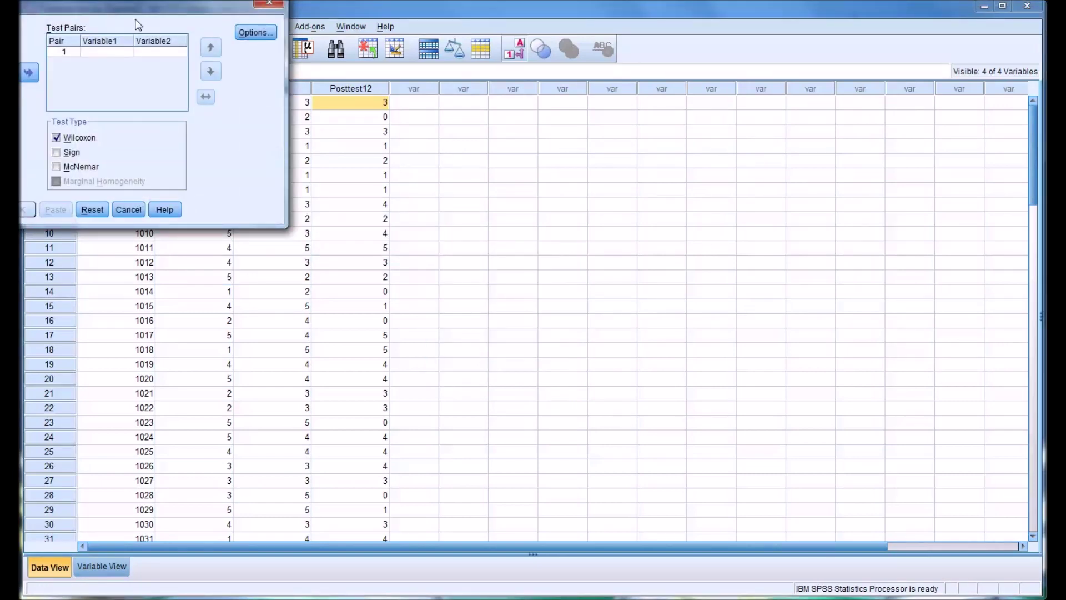
- Pair Pretest with Posttest, include descriptive statistics, and run the Wilcoxon test
{"action": "left_click_drag", "start_coordinate": [111, 11], "coordinate": [550, 208]}
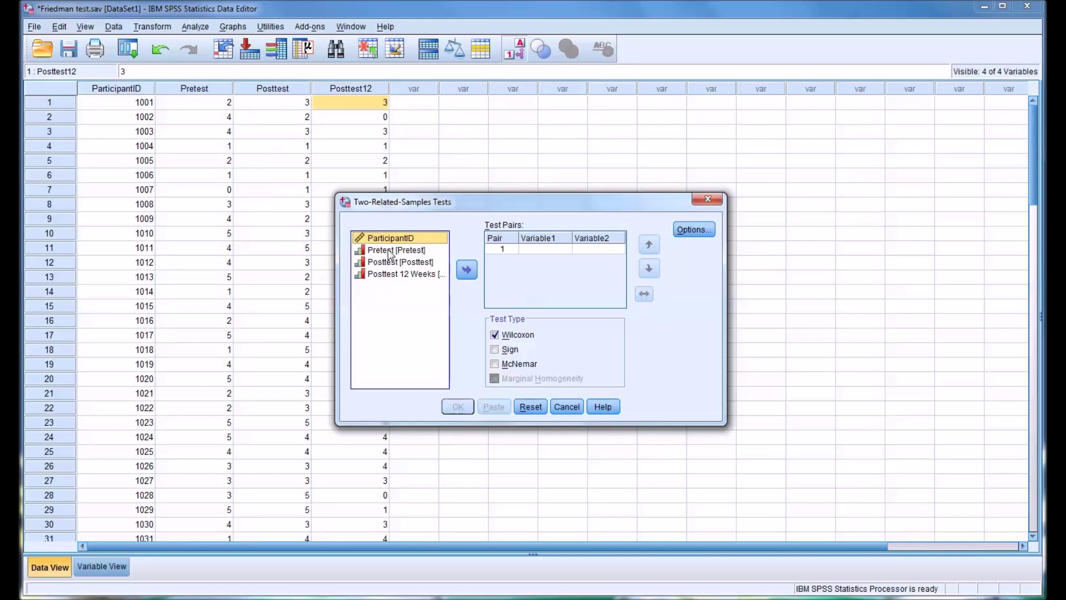
{"action": "left_click_drag", "start_coordinate": [391, 255], "coordinate": [531, 255]}
{"action": "left_click", "coordinate": [401, 265]}
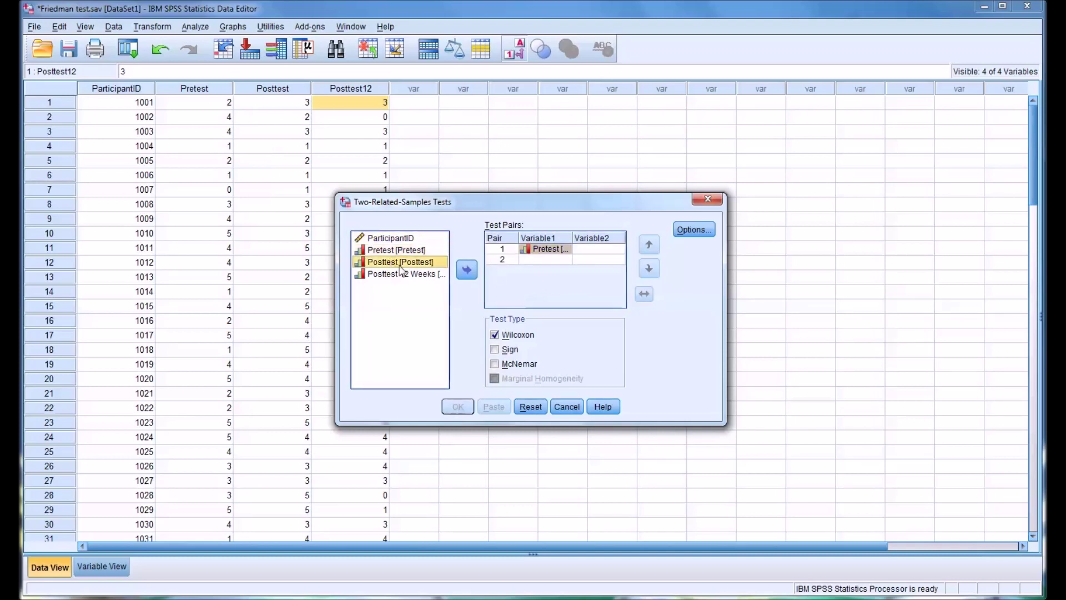
{"action": "left_click_drag", "start_coordinate": [397, 268], "coordinate": [598, 255]}
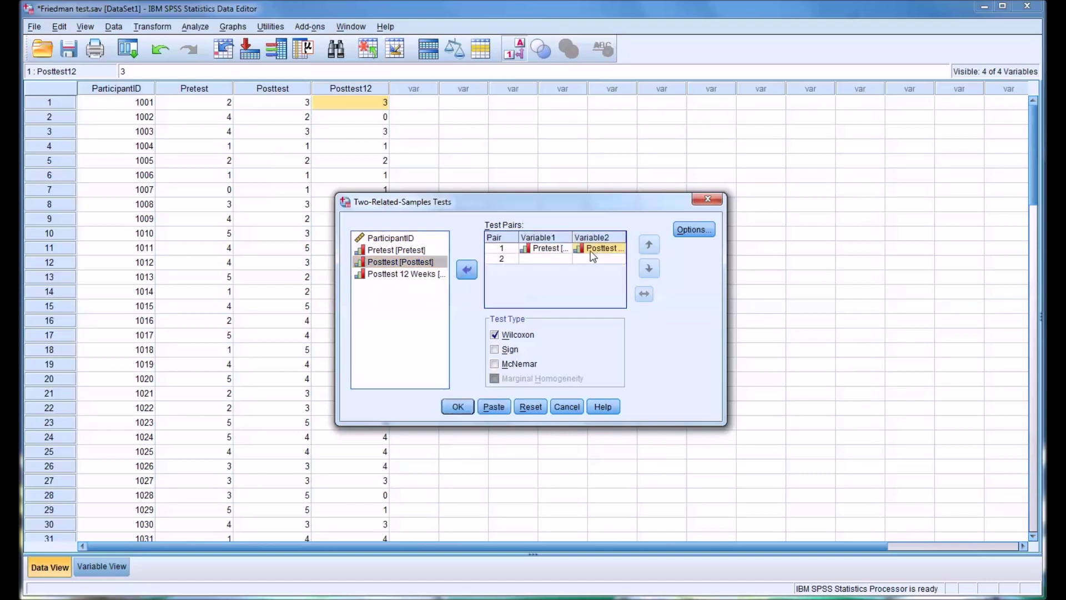
{"action": "left_click", "coordinate": [683, 236]}
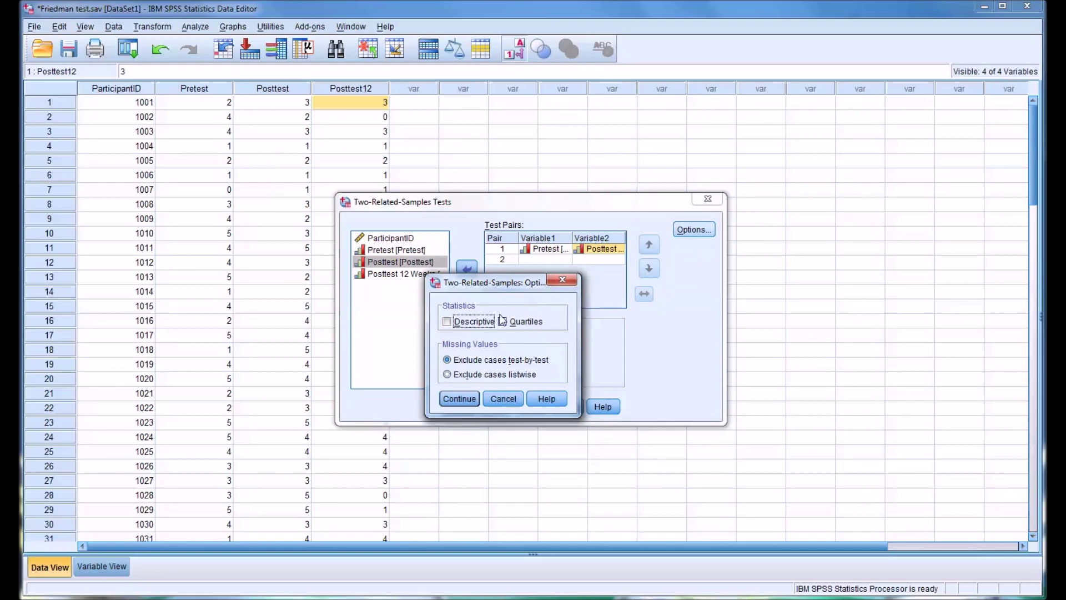
{"action": "left_click", "coordinate": [458, 399]}
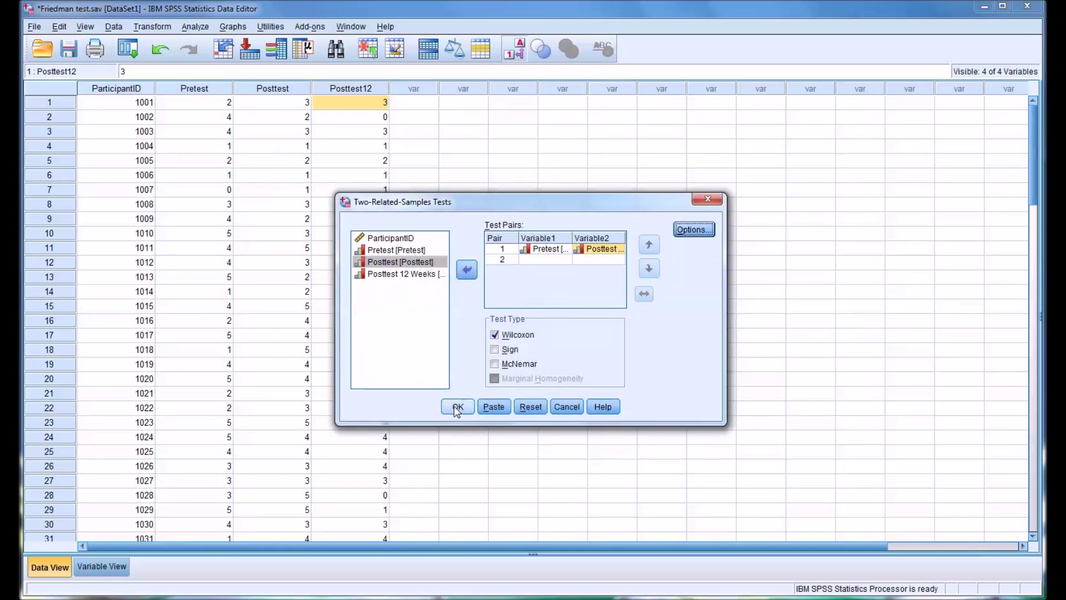
{"action": "left_click", "coordinate": [456, 408]}
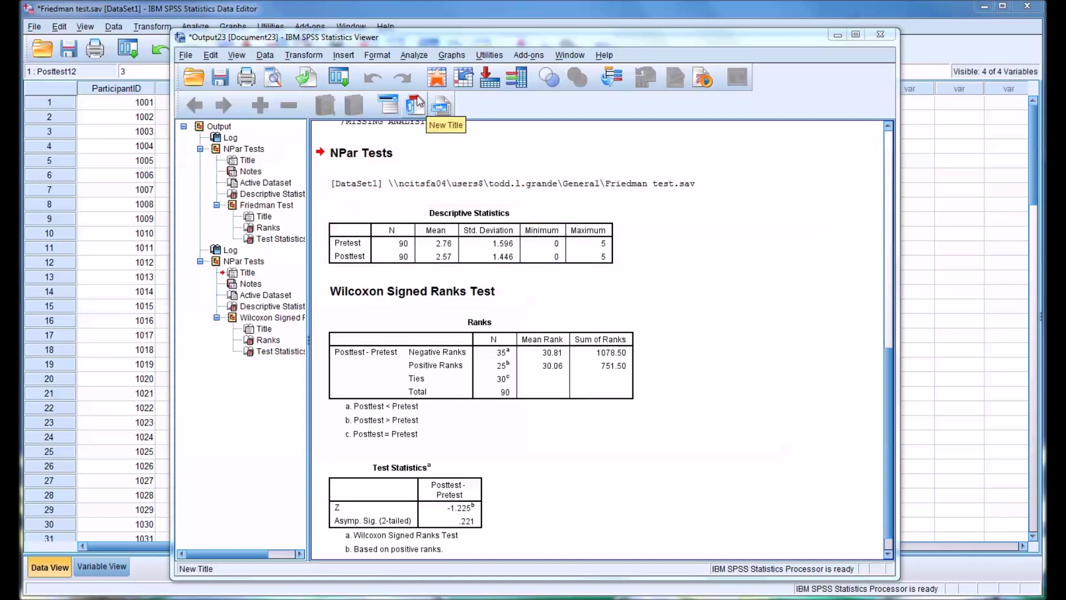
{"action": "left_click", "coordinate": [407, 55]}
- Replace Posttest with Posttest 12 Weeks in pair 1 and run the Wilcoxon test
{"action": "mouse_move", "coordinate": [432, 224]}
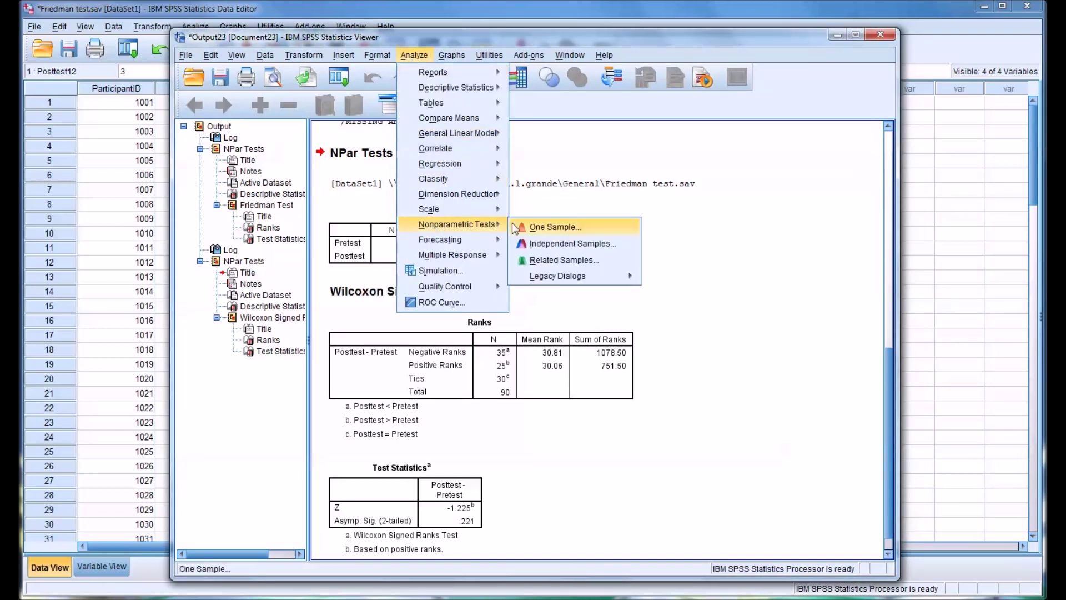
{"action": "mouse_move", "coordinate": [546, 272]}
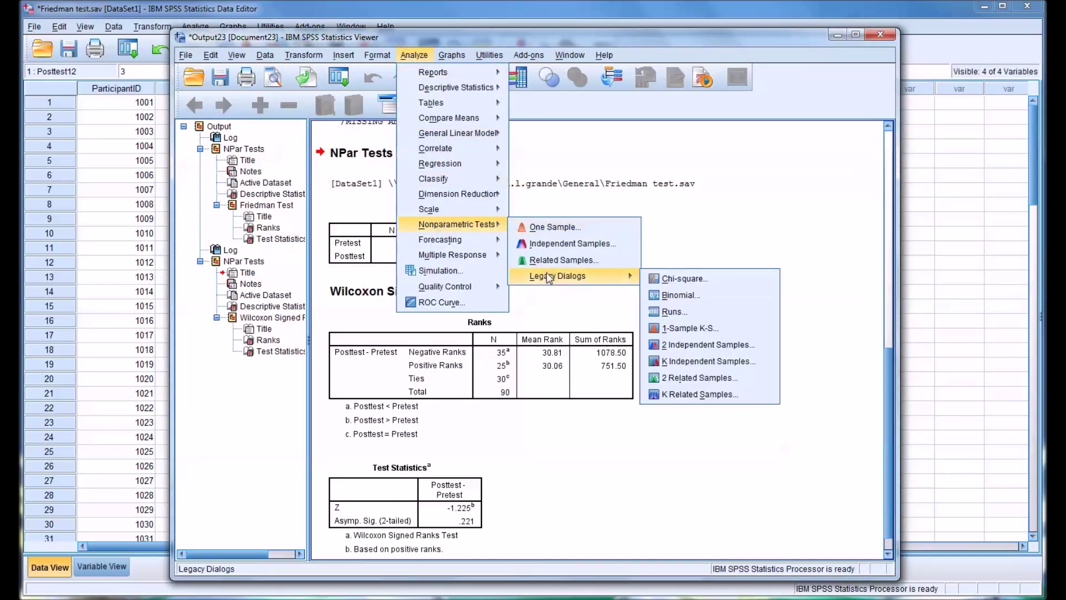
{"action": "left_click", "coordinate": [685, 378]}
{"action": "left_click_drag", "start_coordinate": [135, 8], "coordinate": [634, 230]}
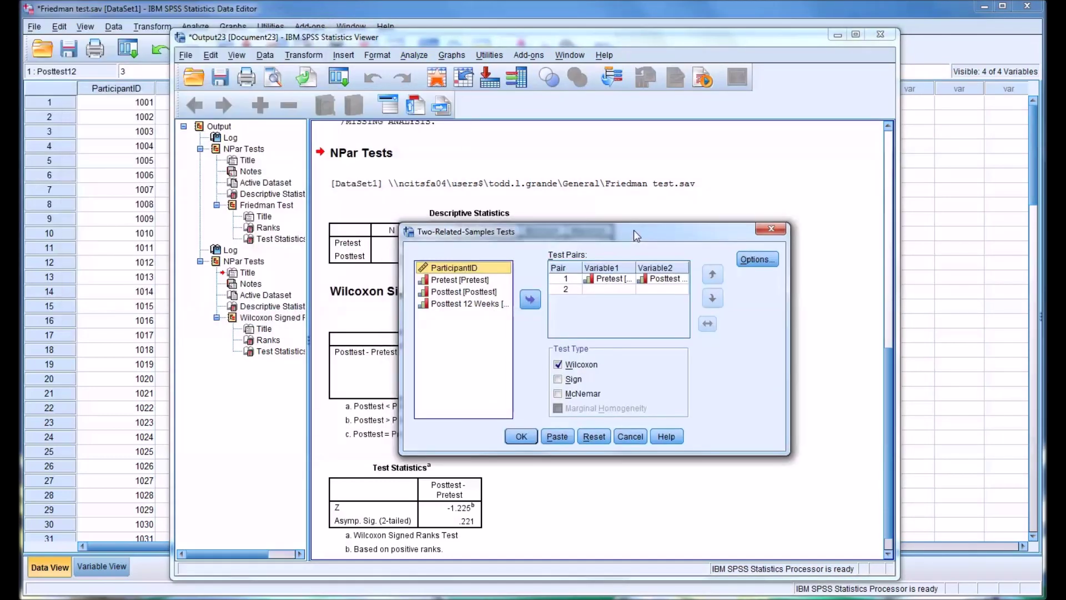
{"action": "left_click", "coordinate": [656, 283]}
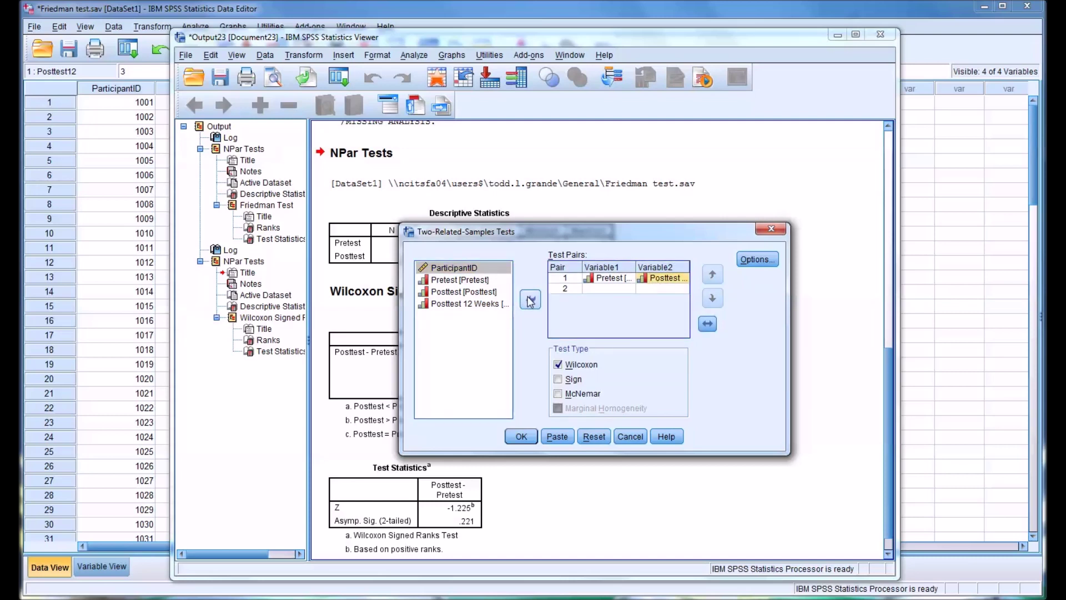
{"action": "left_click", "coordinate": [530, 300]}
{"action": "left_click", "coordinate": [461, 304]}
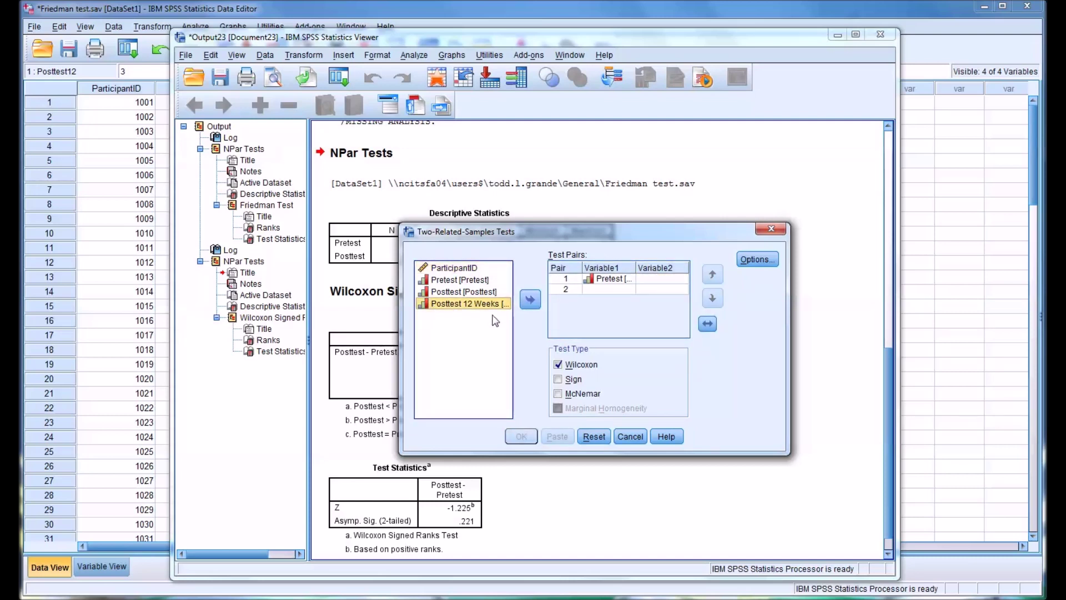
{"action": "left_click", "coordinate": [527, 301]}
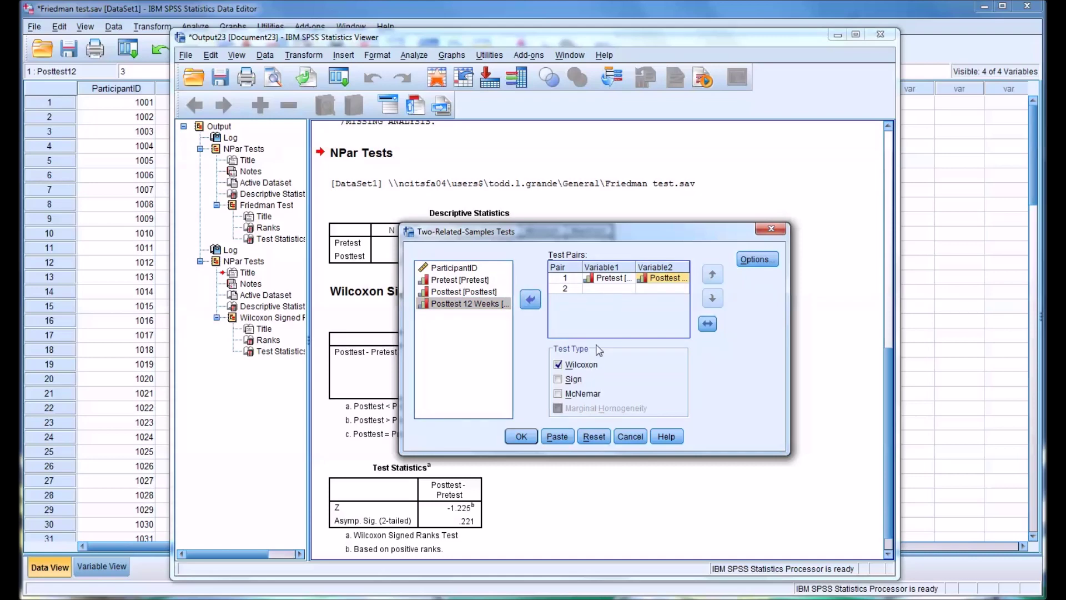
{"action": "left_click", "coordinate": [519, 438]}
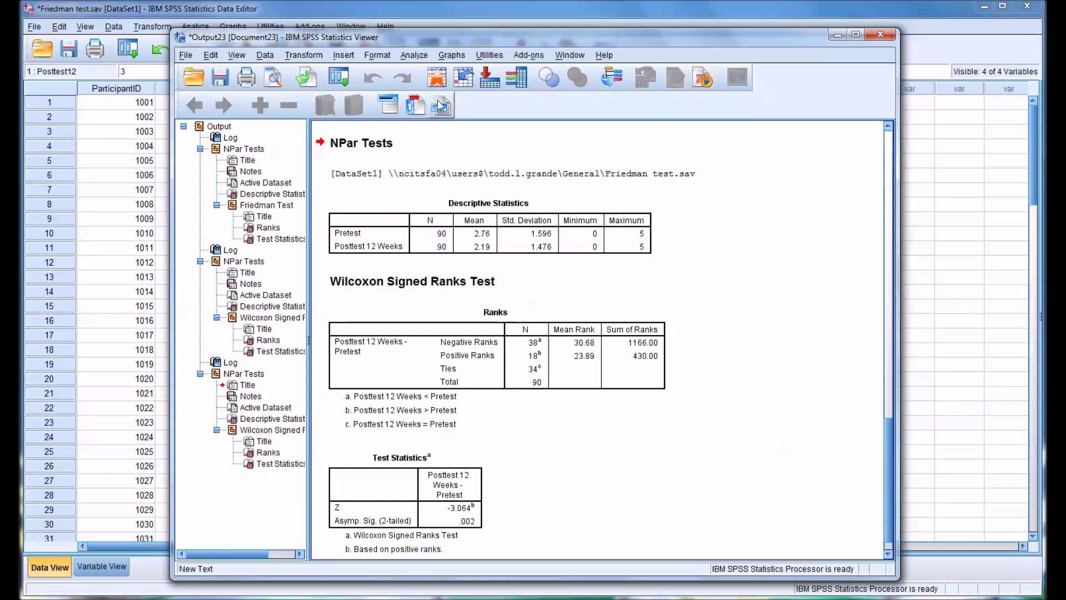
- After reviewing the Pretest versus Posttest 12 Weeks ranks, open the Analyze menu
{"action": "left_click", "coordinate": [415, 56]}
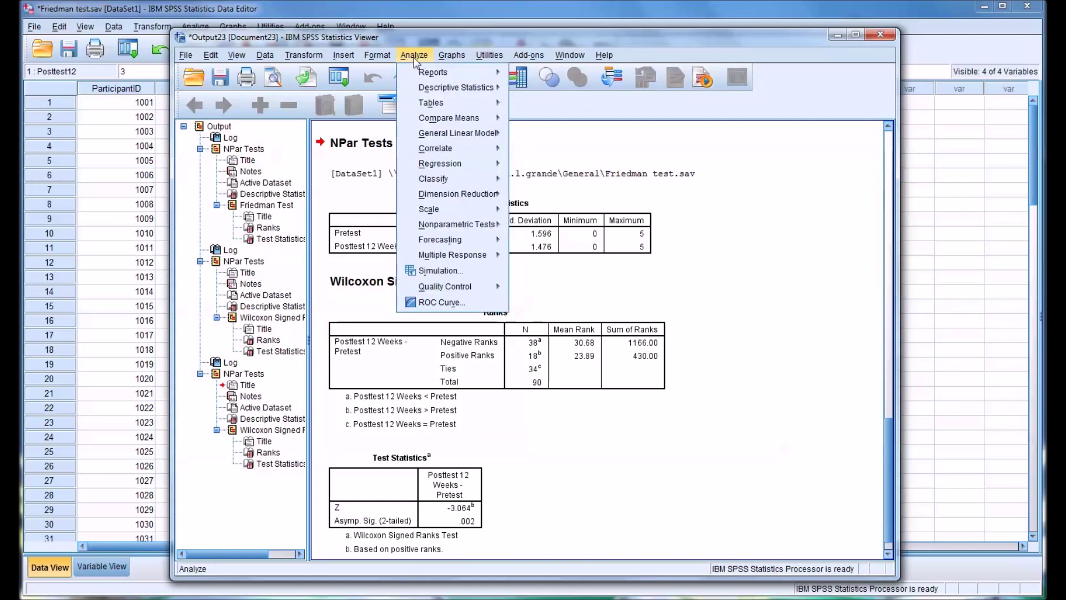
- Change pair 1 to Posttest and Posttest 12 Weeks and run the Wilcoxon test
{"action": "mouse_move", "coordinate": [467, 225]}
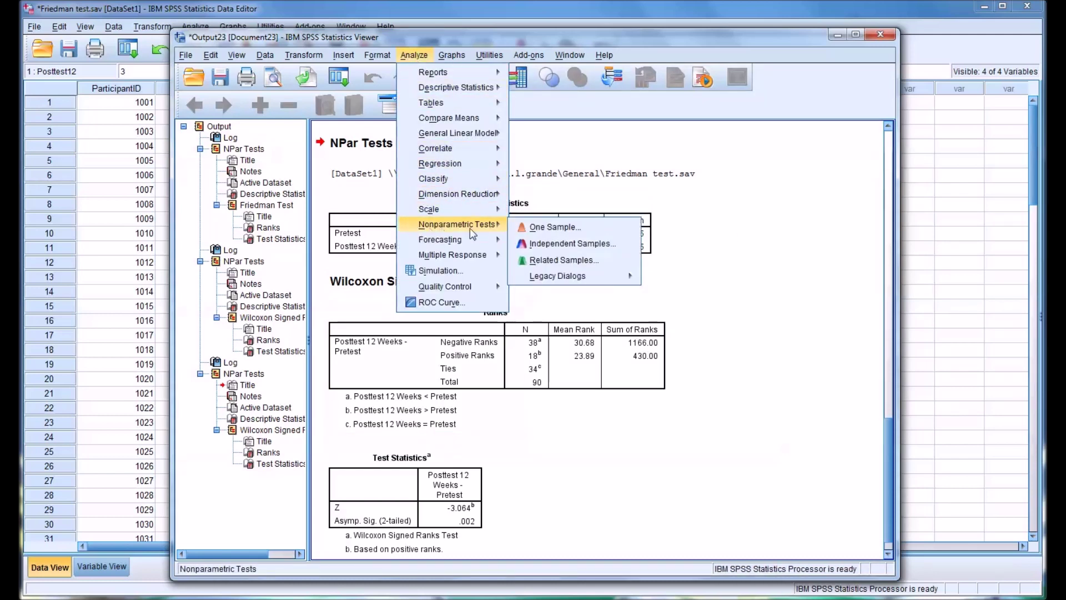
{"action": "mouse_move", "coordinate": [588, 276]}
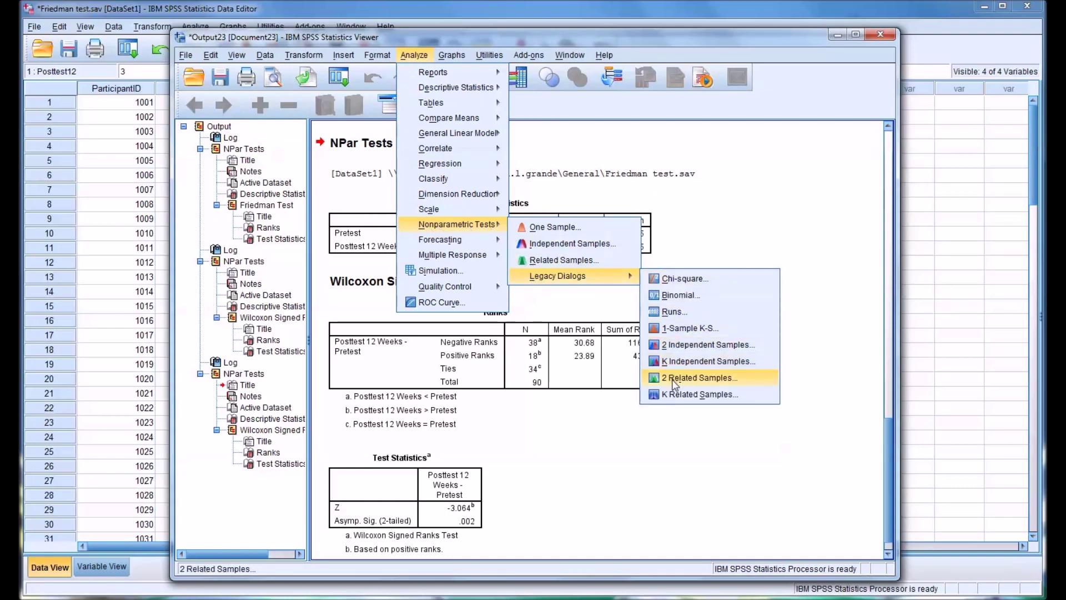
{"action": "left_click", "coordinate": [674, 379]}
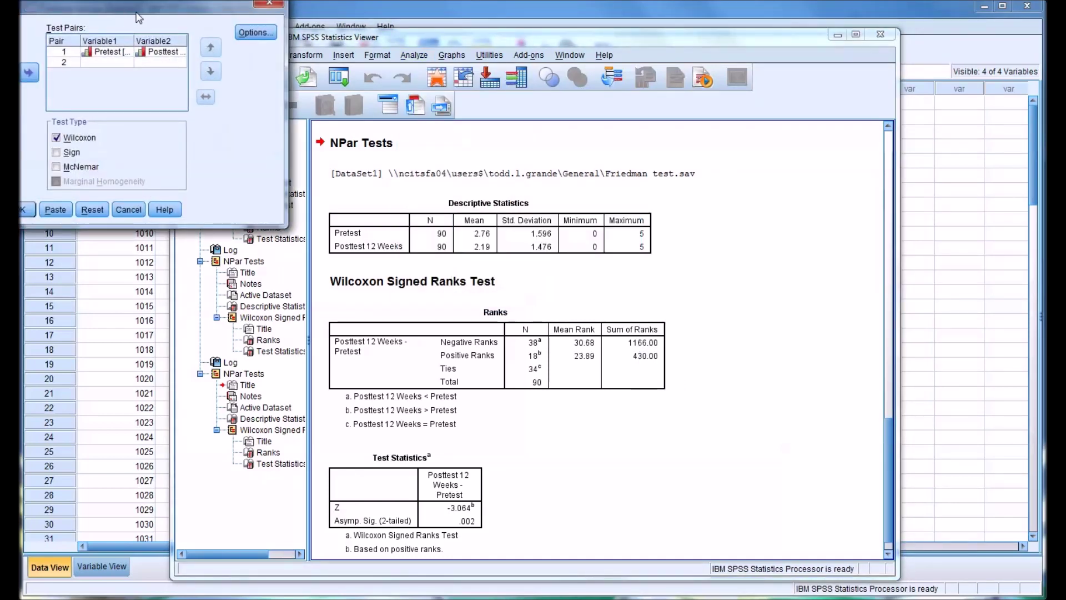
{"action": "left_click_drag", "start_coordinate": [137, 13], "coordinate": [620, 269]}
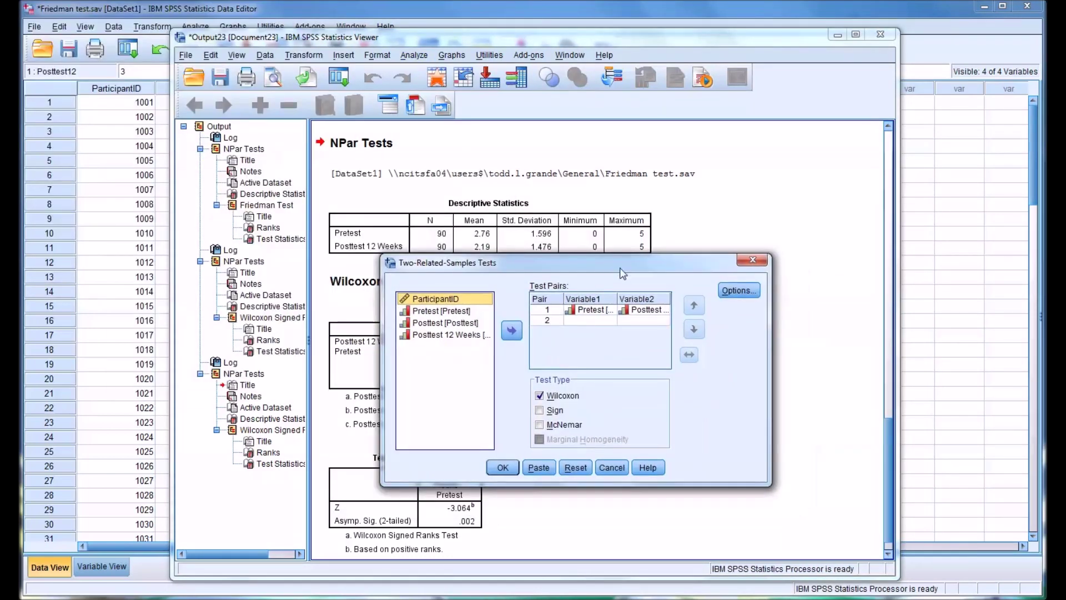
{"action": "left_click", "coordinate": [586, 311]}
{"action": "left_click", "coordinate": [511, 331]}
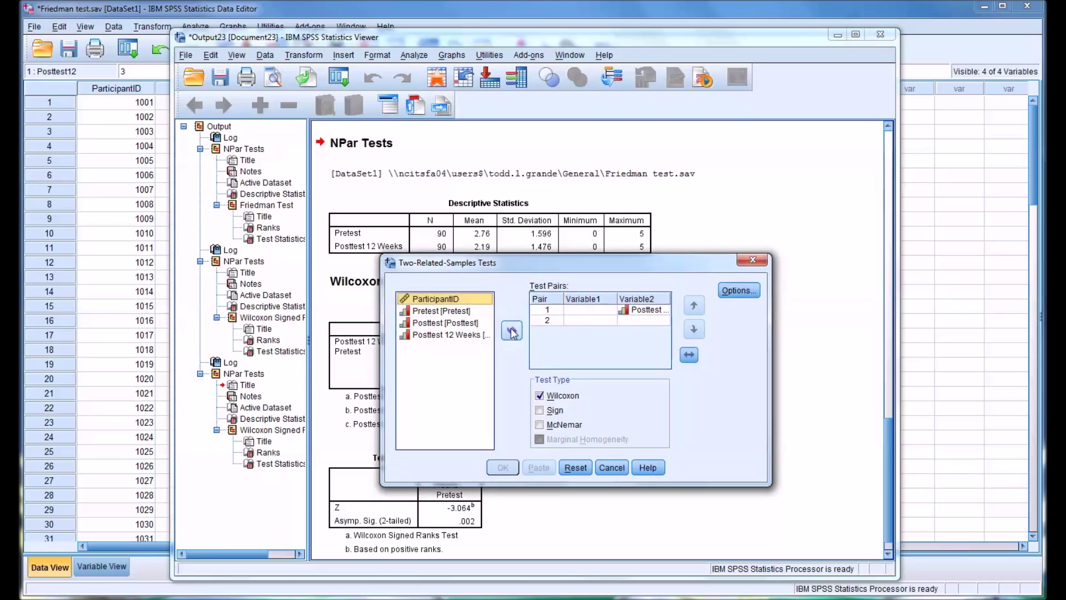
{"action": "left_click", "coordinate": [642, 314]}
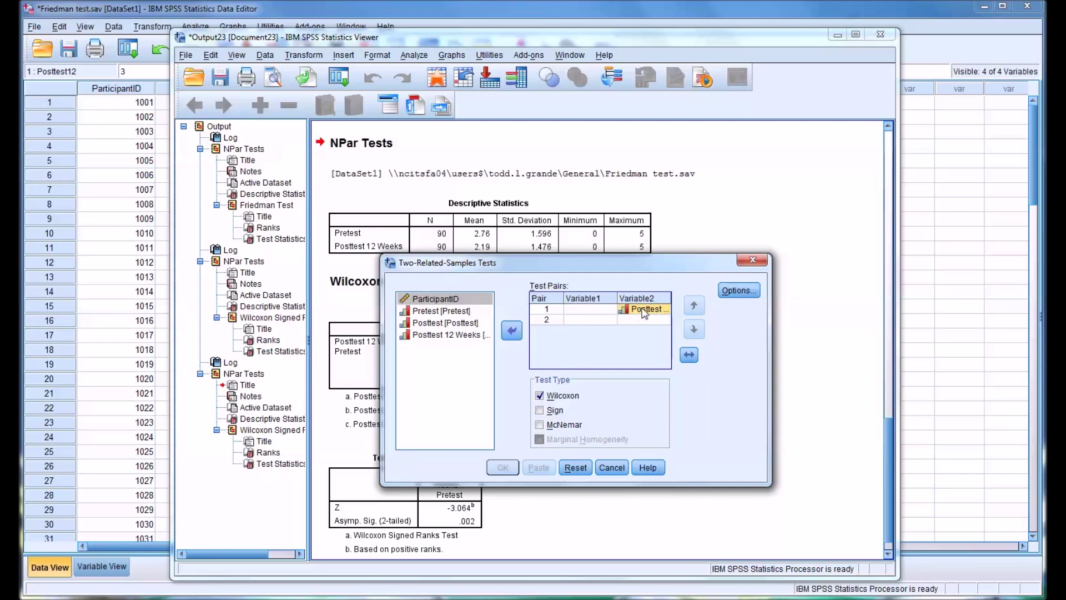
{"action": "left_click_drag", "start_coordinate": [436, 322], "coordinate": [571, 313]}
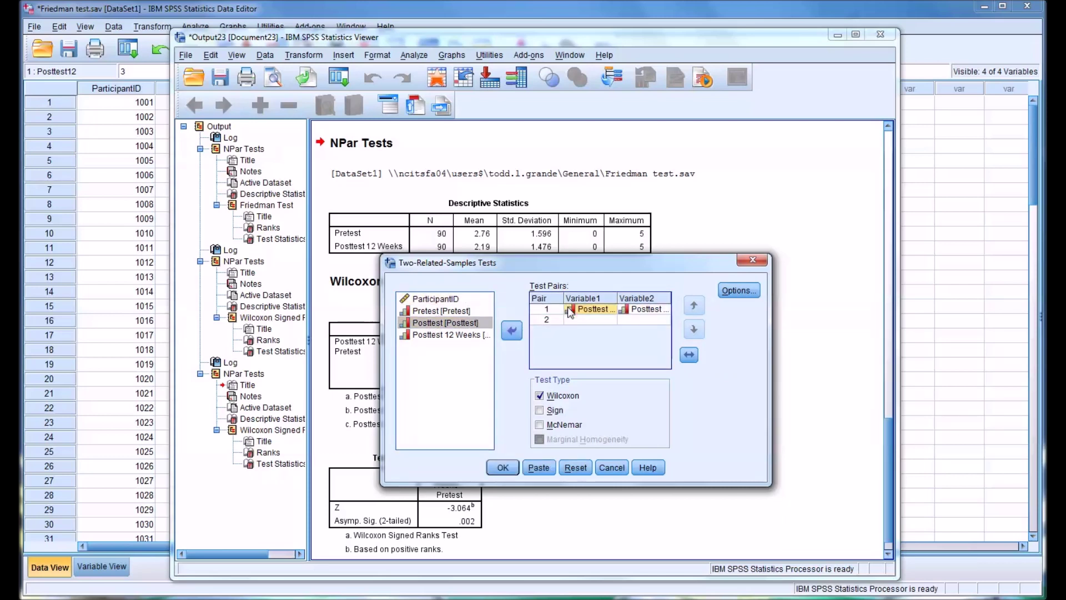
{"action": "left_click", "coordinate": [504, 466]}
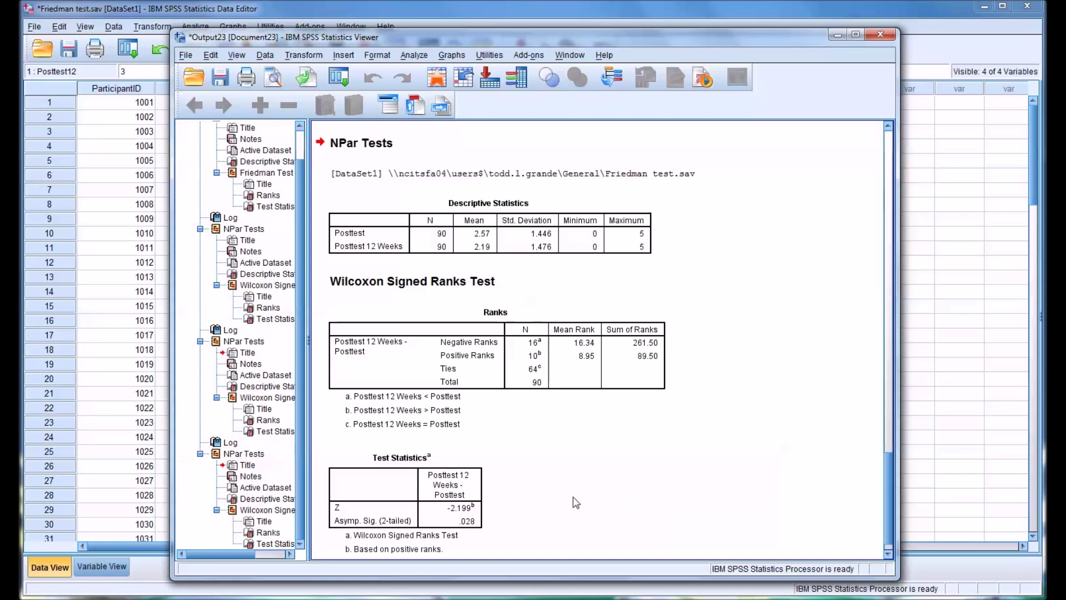
{"action": "left_click", "coordinate": [473, 534]}
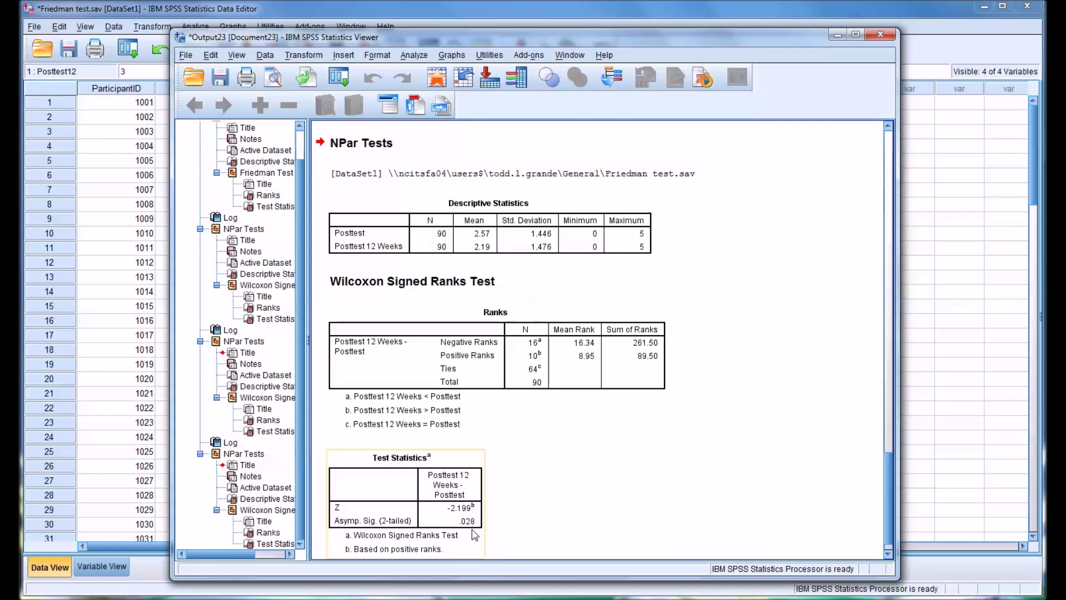
{"action": "left_click", "coordinate": [528, 537]}
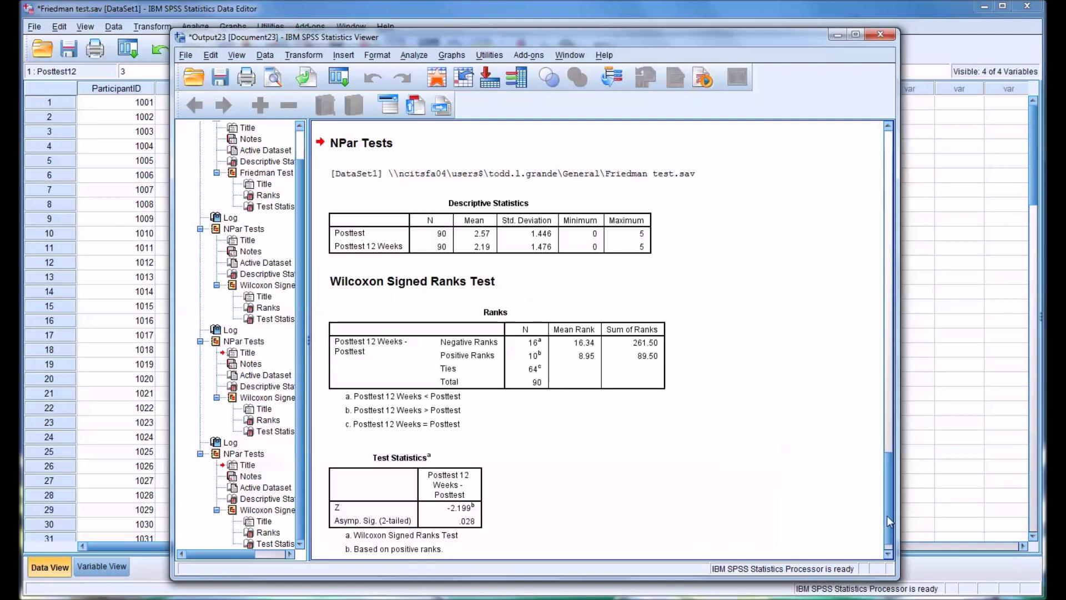
- Scroll back to the Posttest 12 Weeks versus Pretest Descriptive Statistics table and select it, then deselect it
{"action": "left_click_drag", "start_coordinate": [888, 516], "coordinate": [879, 421]}
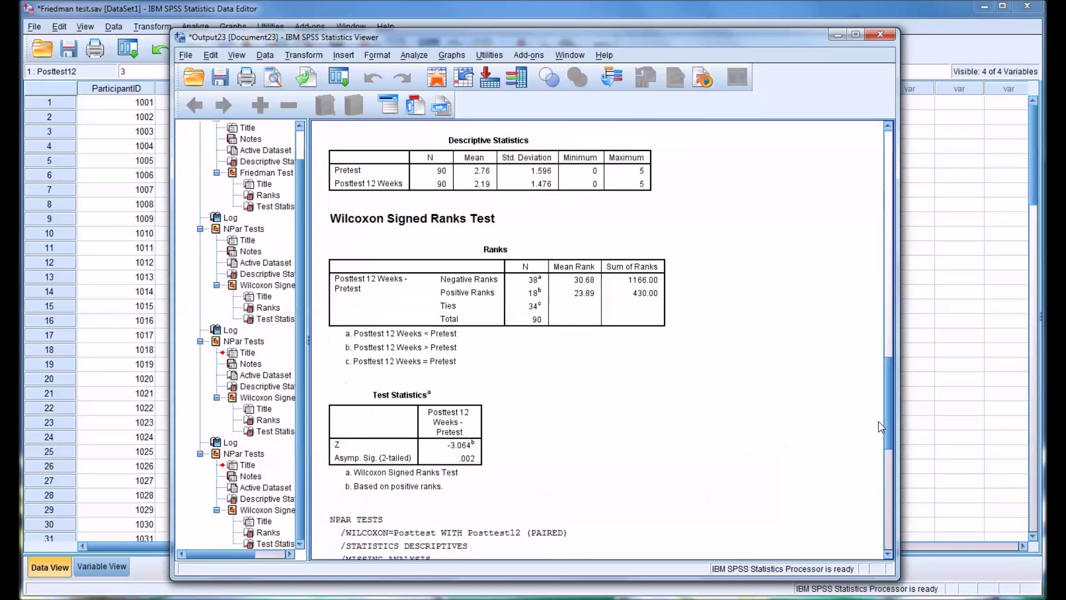
{"action": "left_click", "coordinate": [368, 189]}
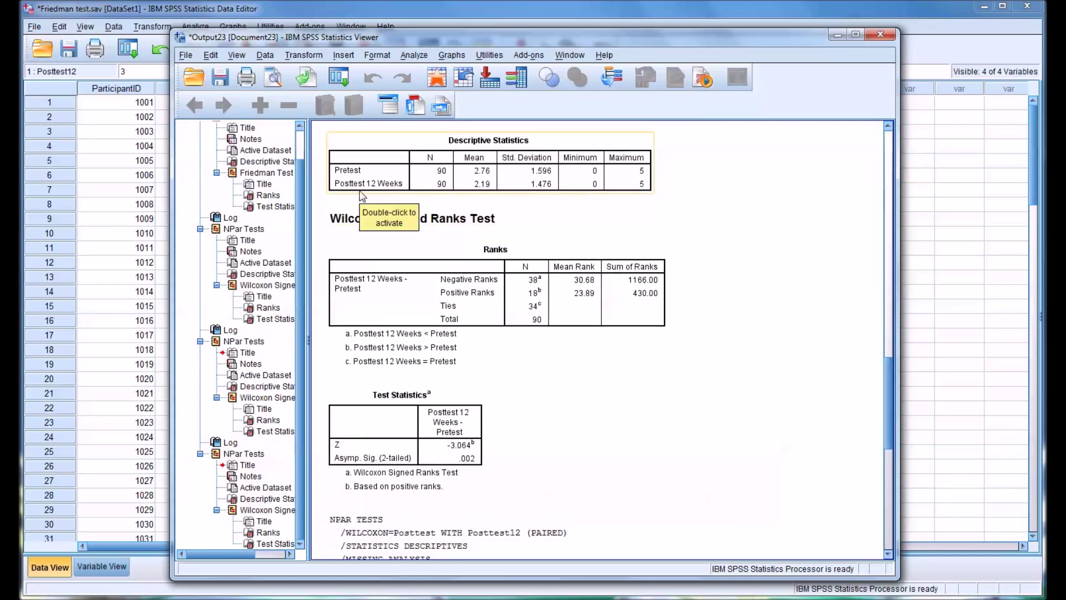
{"action": "left_click", "coordinate": [735, 446]}
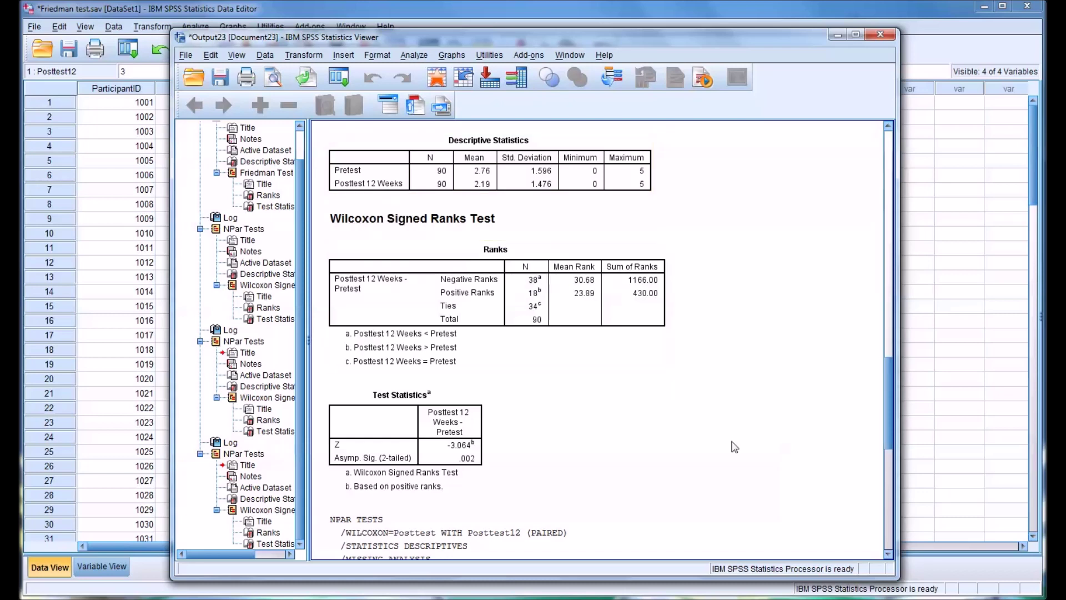